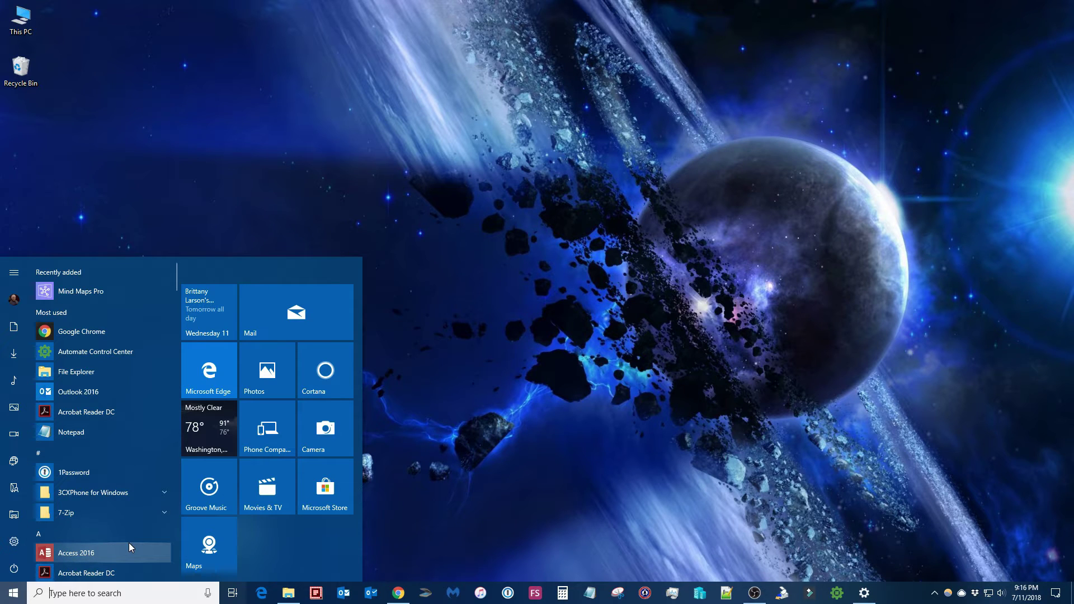
Step: Show the Start menu's power options and the account options, dismissing each list without choosing anything
{"action": "left_click", "coordinate": [12, 568]}
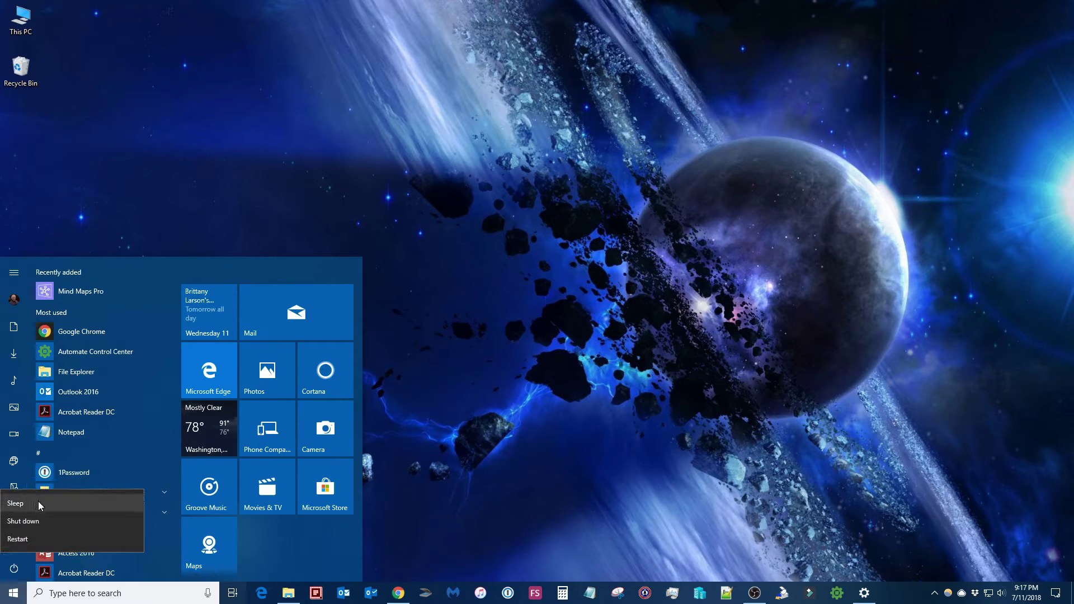
{"action": "left_click", "coordinate": [256, 564]}
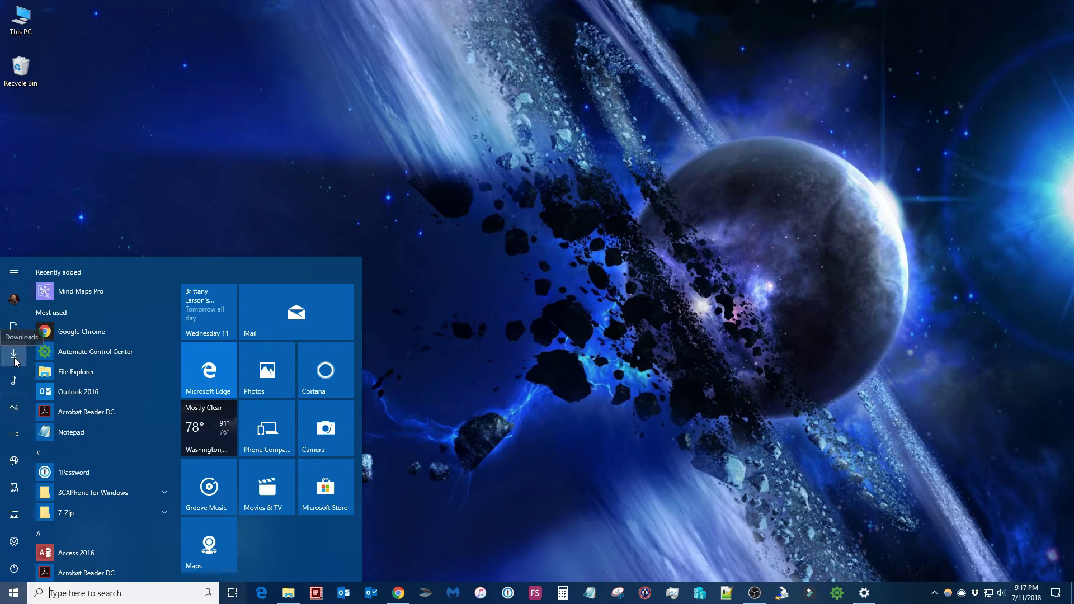
{"action": "left_click", "coordinate": [15, 304]}
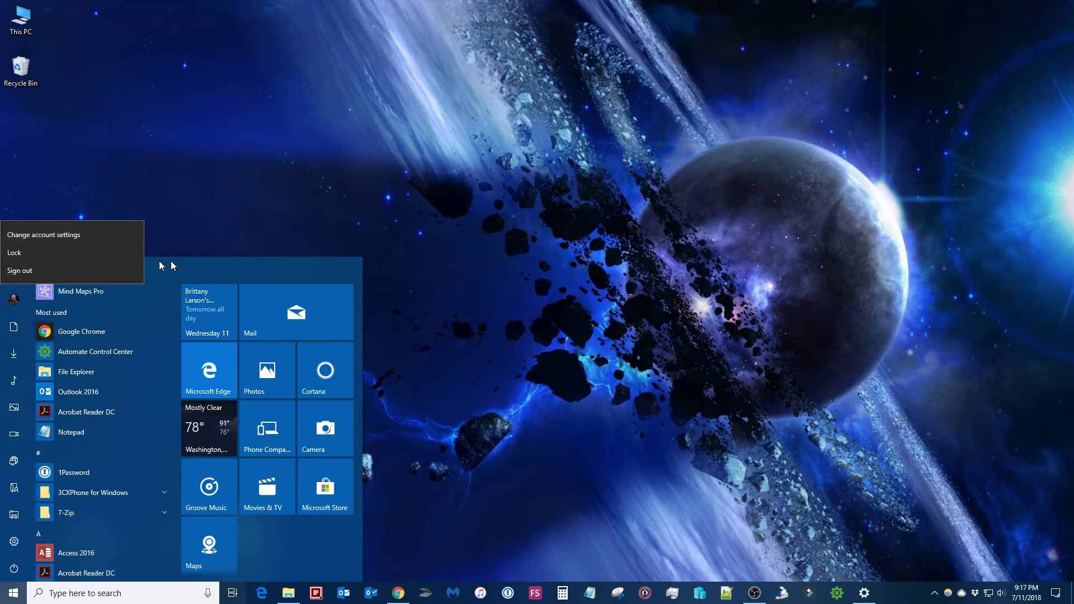
{"action": "left_click", "coordinate": [193, 269]}
Step: Expand the Start menu's side rail to show its text labels, and collapse it again
{"action": "left_click", "coordinate": [16, 273]}
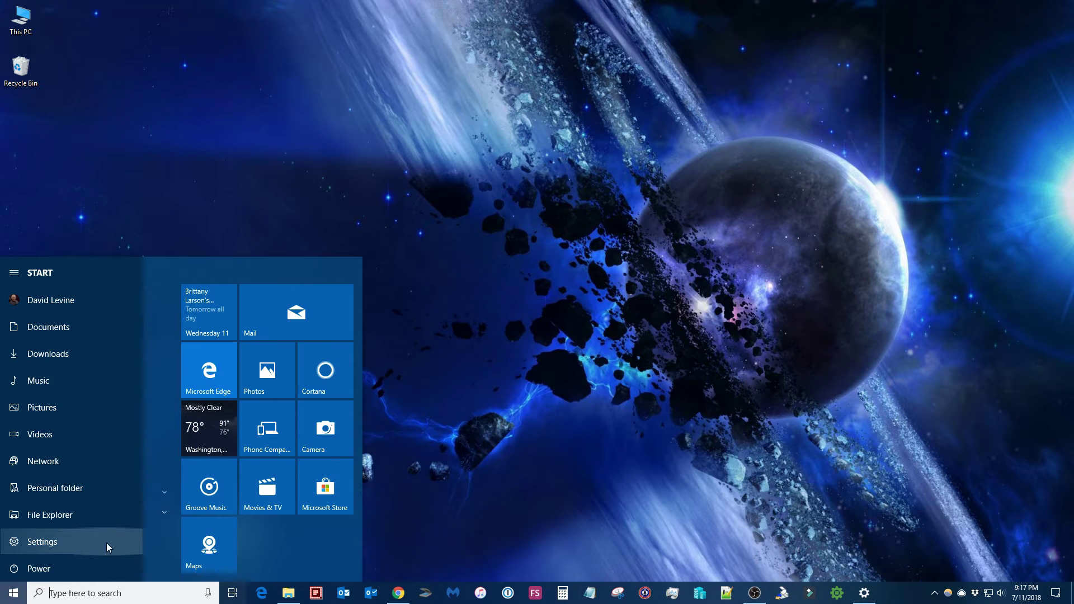
{"action": "left_click", "coordinate": [14, 274]}
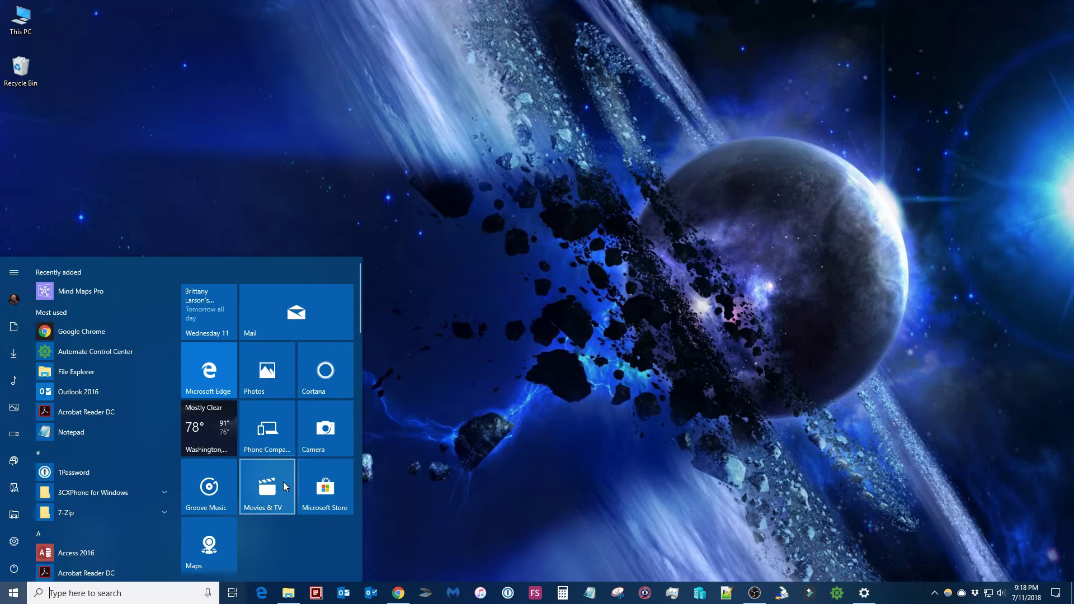
Step: Widen the Start menu so that four columns of tile groups fit side by side
{"action": "scroll", "coordinate": [305, 502], "scroll_direction": "down", "scroll_amount": 10}
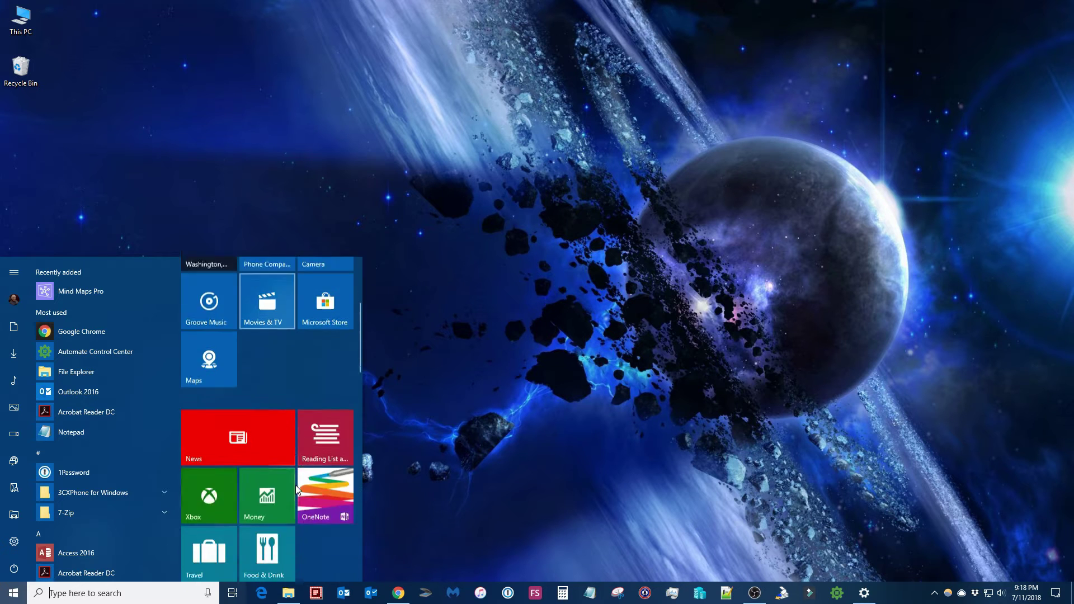
{"action": "scroll", "coordinate": [295, 485], "scroll_direction": "up", "scroll_amount": 10}
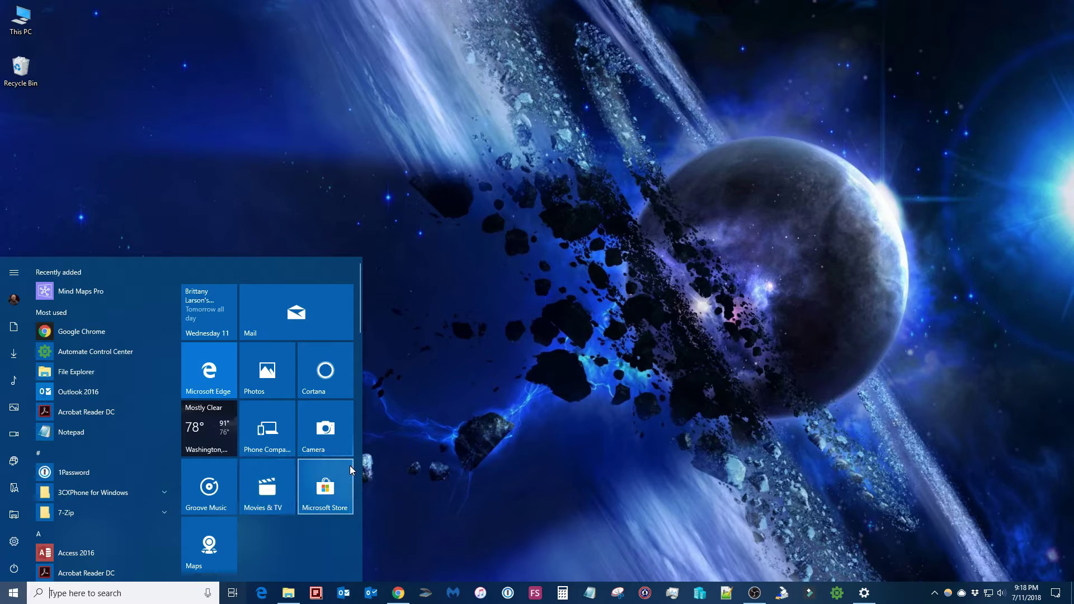
{"action": "left_click_drag", "start_coordinate": [365, 444], "coordinate": [1002, 419]}
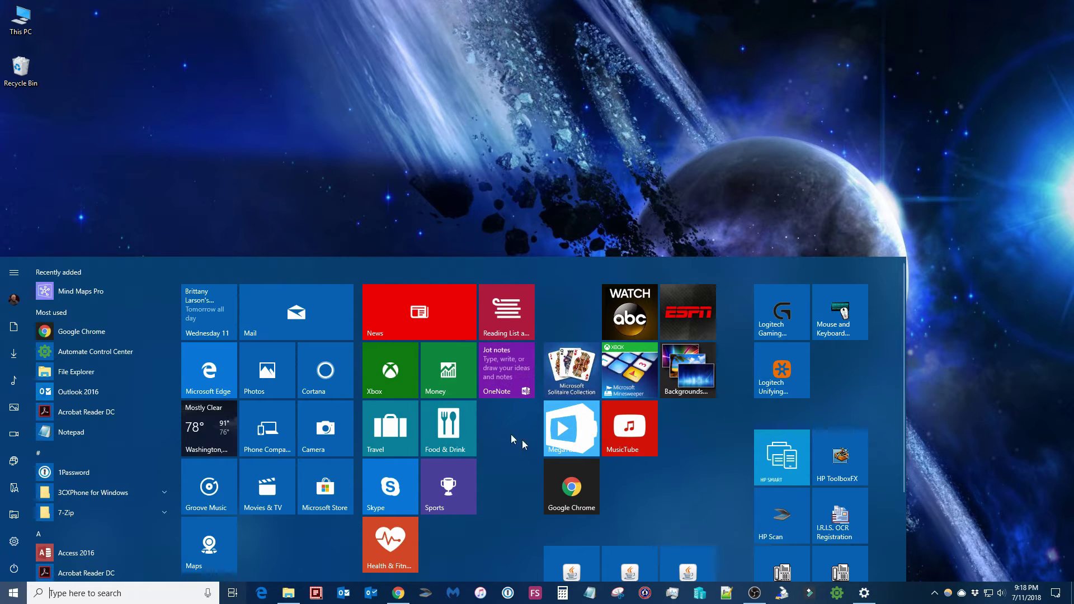
Step: Look through all tile groups in the widened Start menu and reveal the name headings above the groups
{"action": "scroll", "coordinate": [700, 447], "scroll_direction": "down", "scroll_amount": 3}
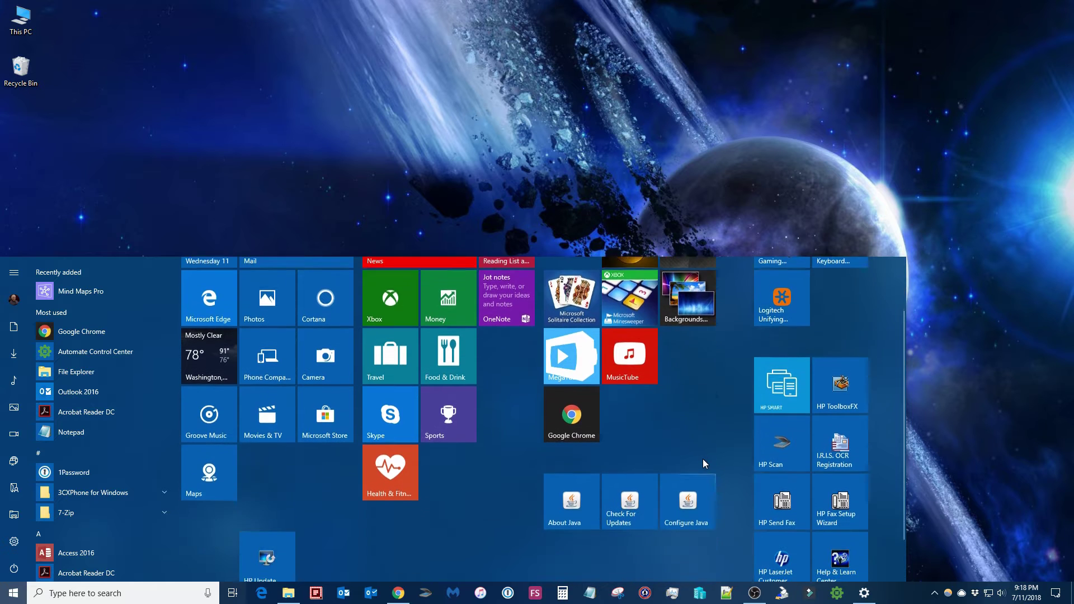
{"action": "scroll", "coordinate": [337, 515], "scroll_direction": "up", "scroll_amount": 3}
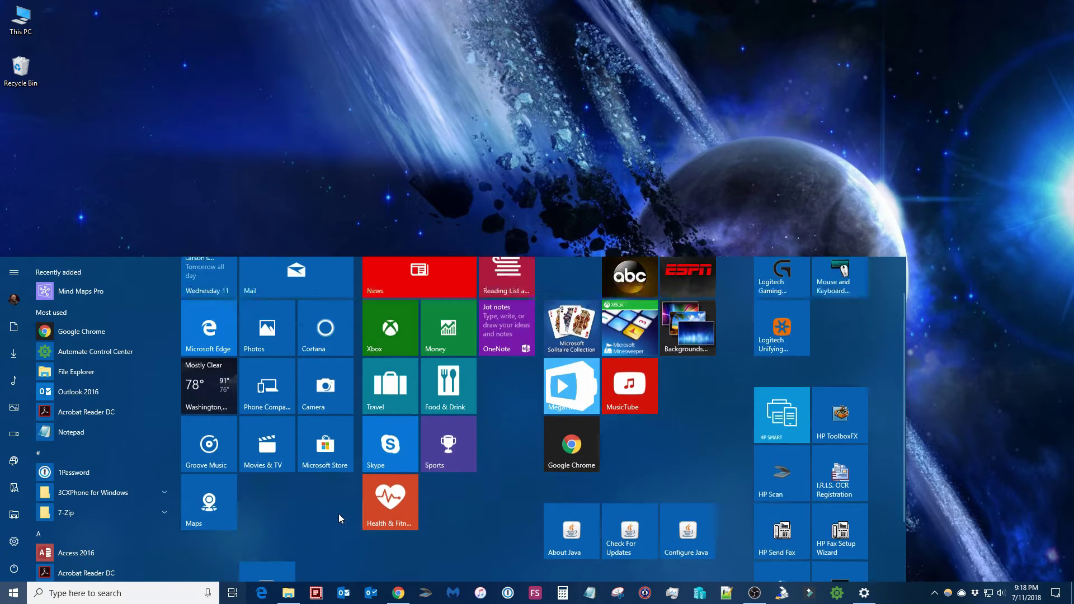
{"action": "scroll", "coordinate": [339, 512], "scroll_direction": "down", "scroll_amount": 3}
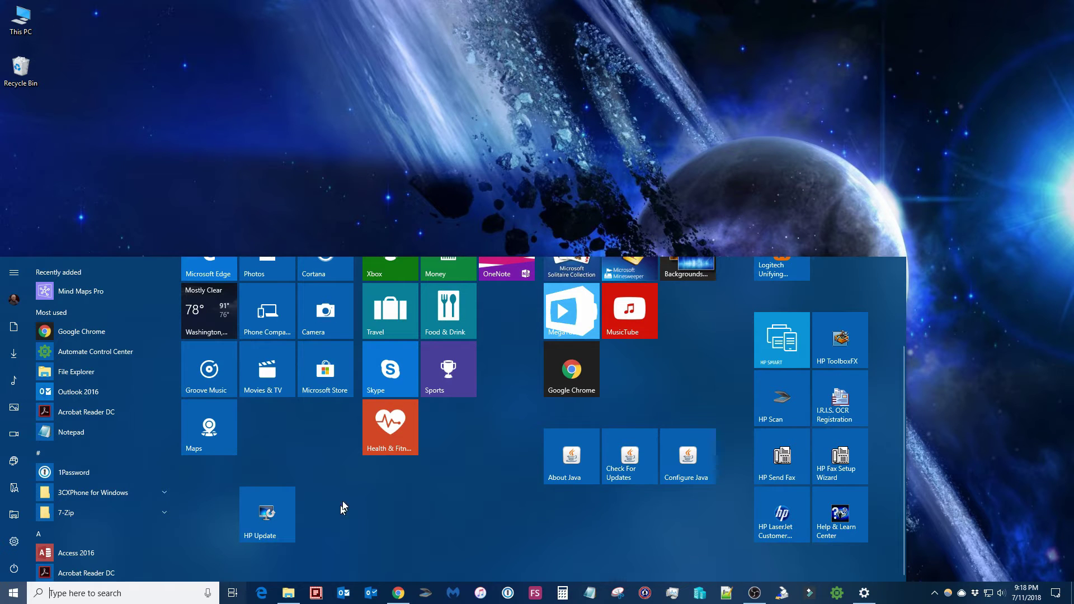
{"action": "scroll", "coordinate": [342, 501], "scroll_direction": "up", "scroll_amount": 3}
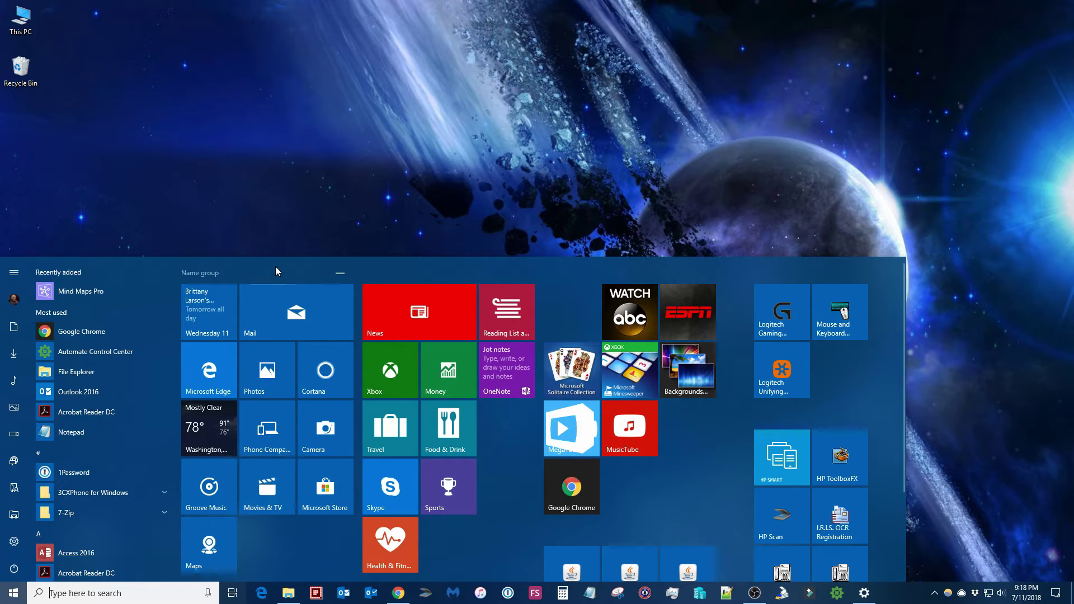
{"action": "mouse_move", "coordinate": [245, 279]}
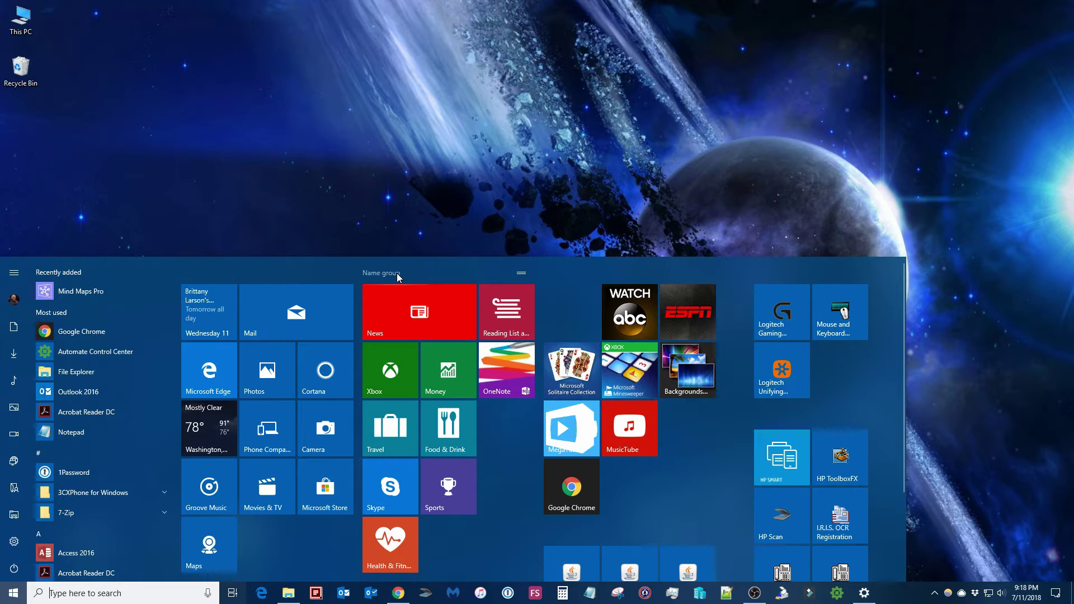
{"action": "mouse_move", "coordinate": [572, 282]}
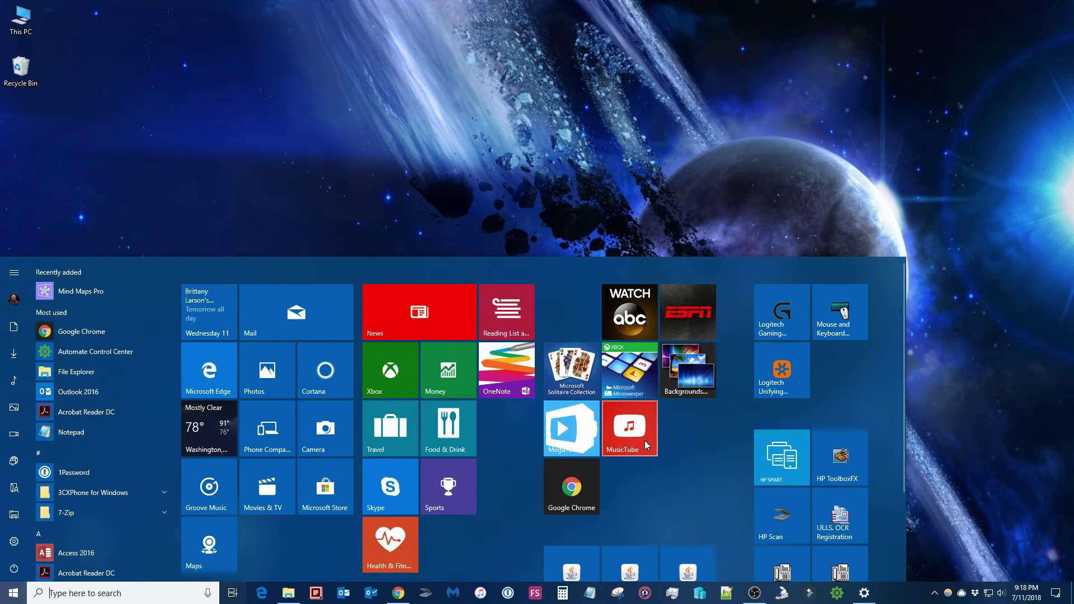
Step: Move the About Java tile out of the Java group to a separate spot below the HP Update tile
{"action": "scroll", "coordinate": [676, 472], "scroll_direction": "down", "scroll_amount": 2}
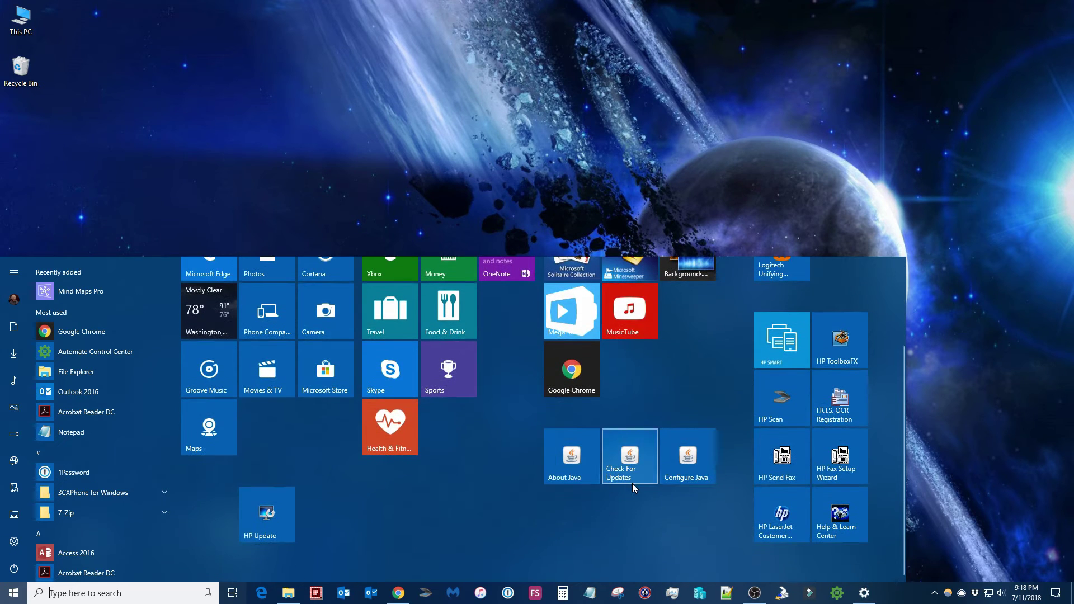
{"action": "left_click_drag", "start_coordinate": [578, 461], "coordinate": [228, 525]}
{"action": "left_click_drag", "start_coordinate": [294, 518], "coordinate": [294, 562]}
{"action": "scroll", "coordinate": [213, 563], "scroll_direction": "down", "scroll_amount": 3}
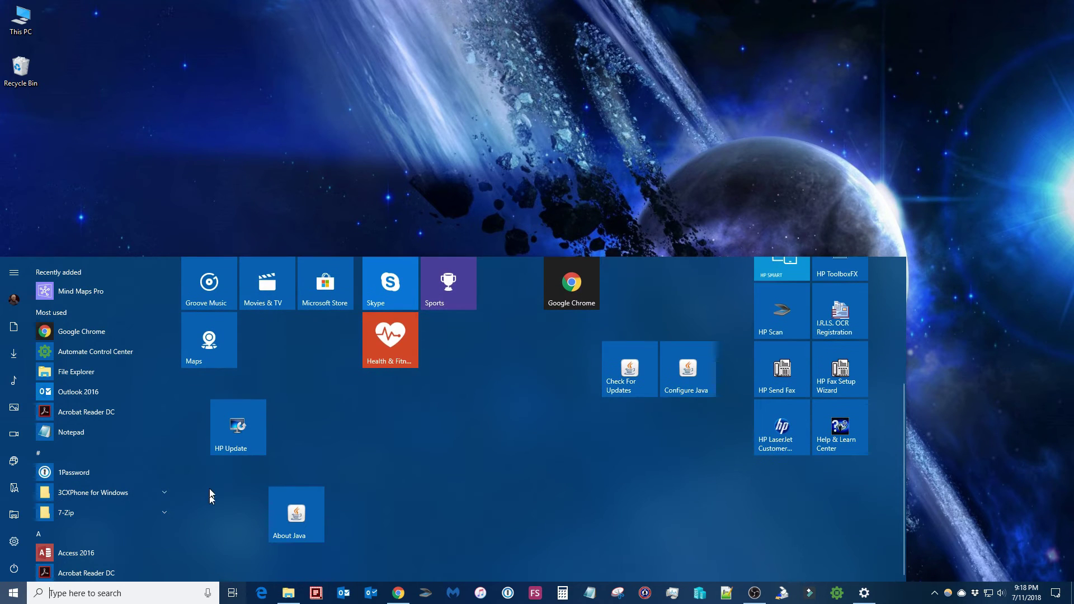
Step: Return the About Java tile to its place beside the Check For Updates tile
{"action": "left_click_drag", "start_coordinate": [298, 518], "coordinate": [576, 415]}
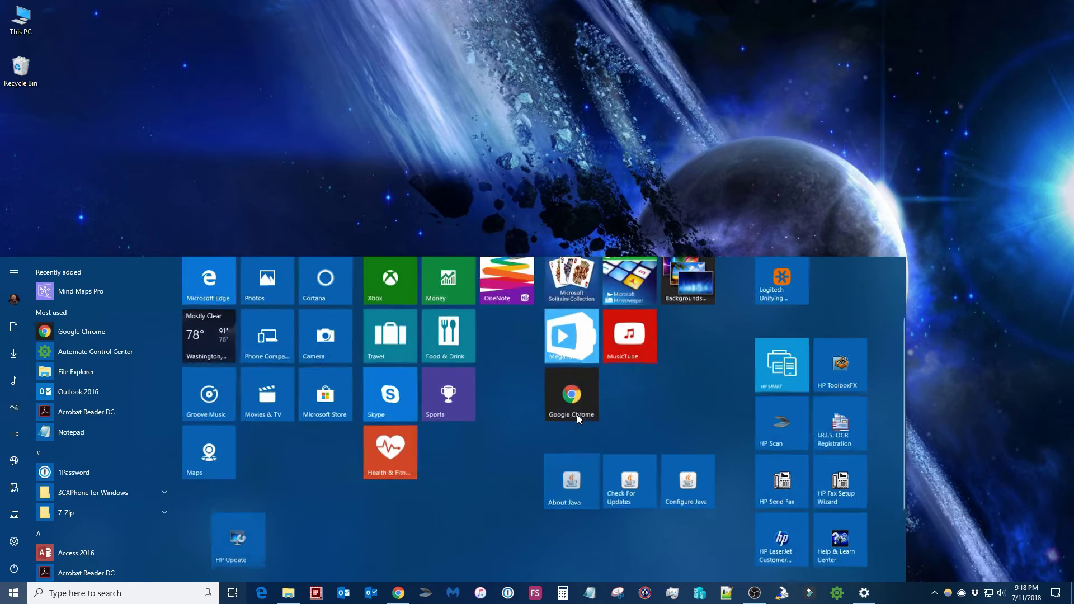
{"action": "scroll", "coordinate": [308, 557], "scroll_direction": "down", "scroll_amount": 1}
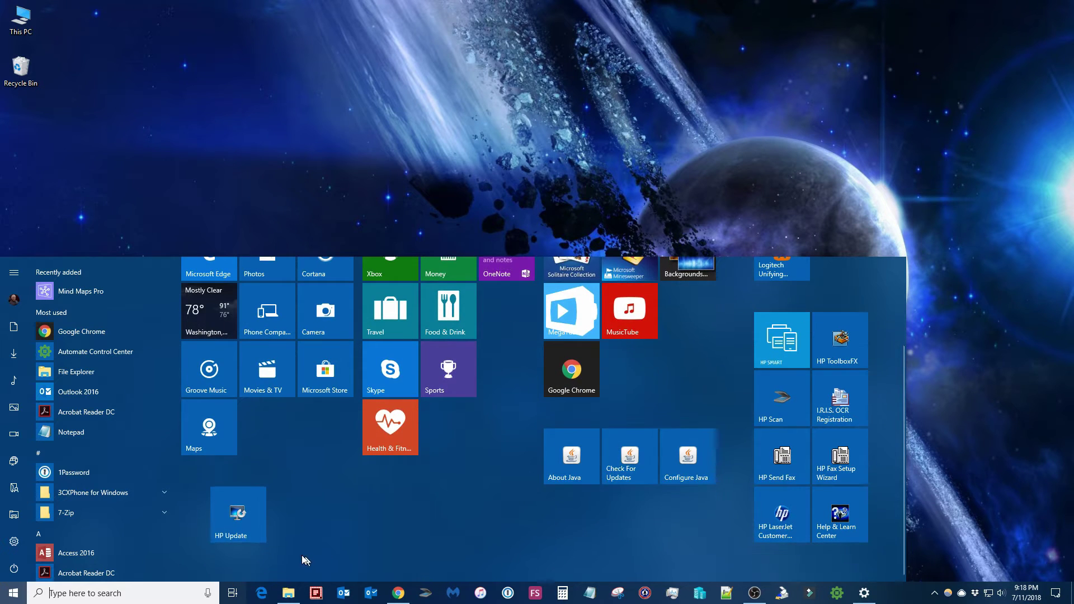
{"action": "scroll", "coordinate": [383, 545], "scroll_direction": "up", "scroll_amount": 3}
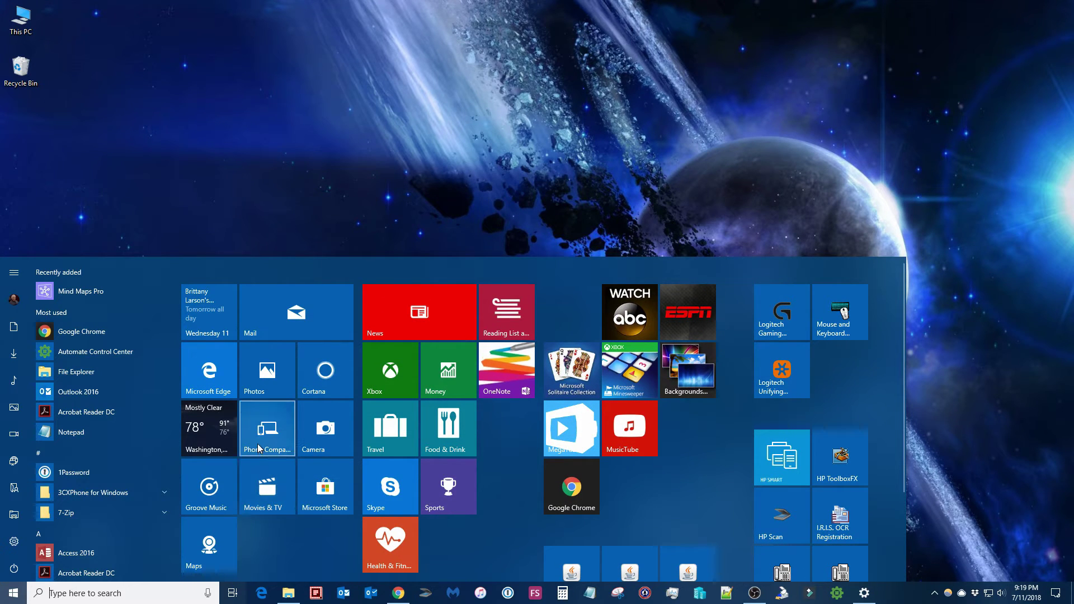
Step: Resize the Calendar live tile to Small
{"action": "right_click", "coordinate": [203, 317]}
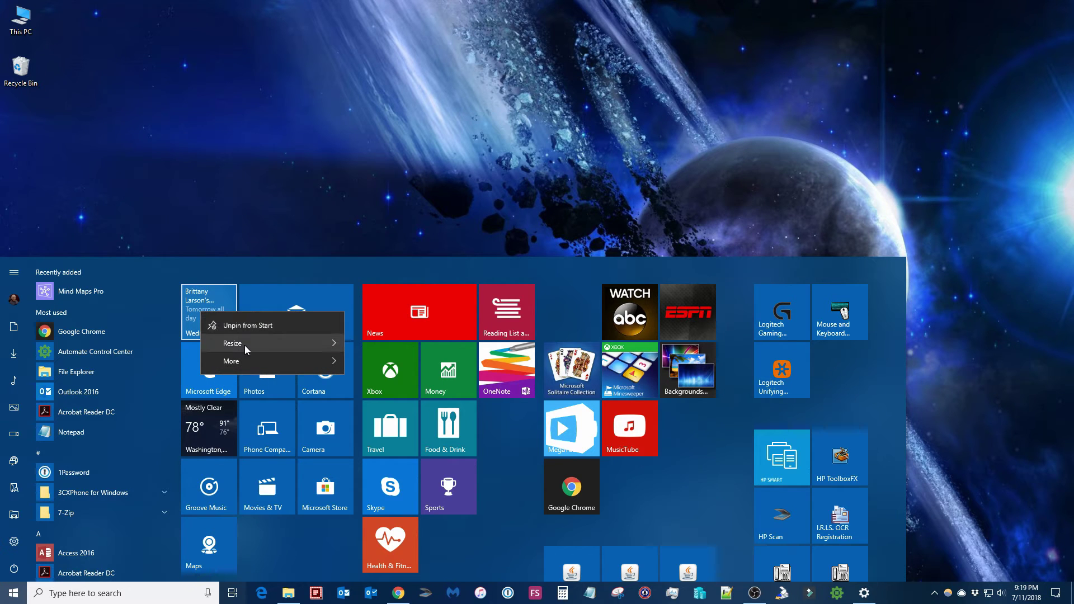
{"action": "mouse_move", "coordinate": [243, 345]}
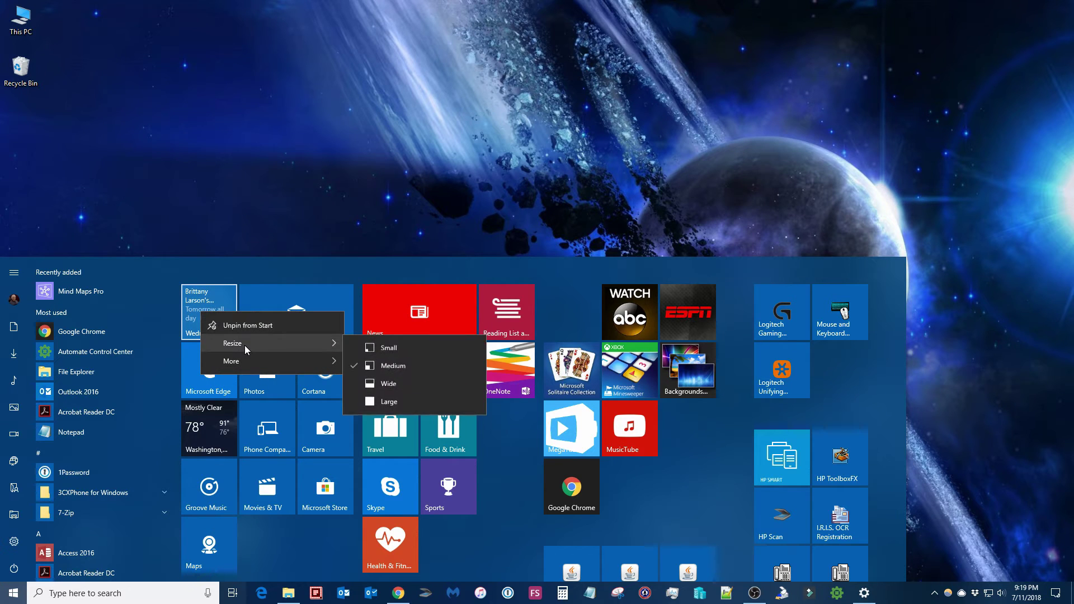
{"action": "left_click", "coordinate": [405, 348]}
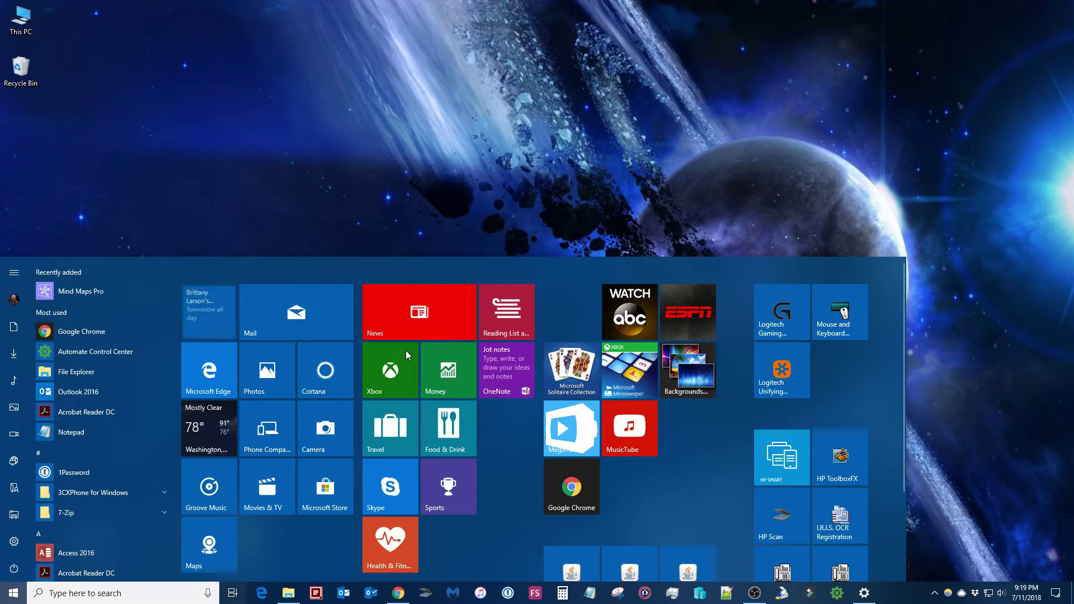
Step: Resize the Calendar tile to Medium
{"action": "right_click", "coordinate": [205, 308]}
{"action": "mouse_move", "coordinate": [279, 336]}
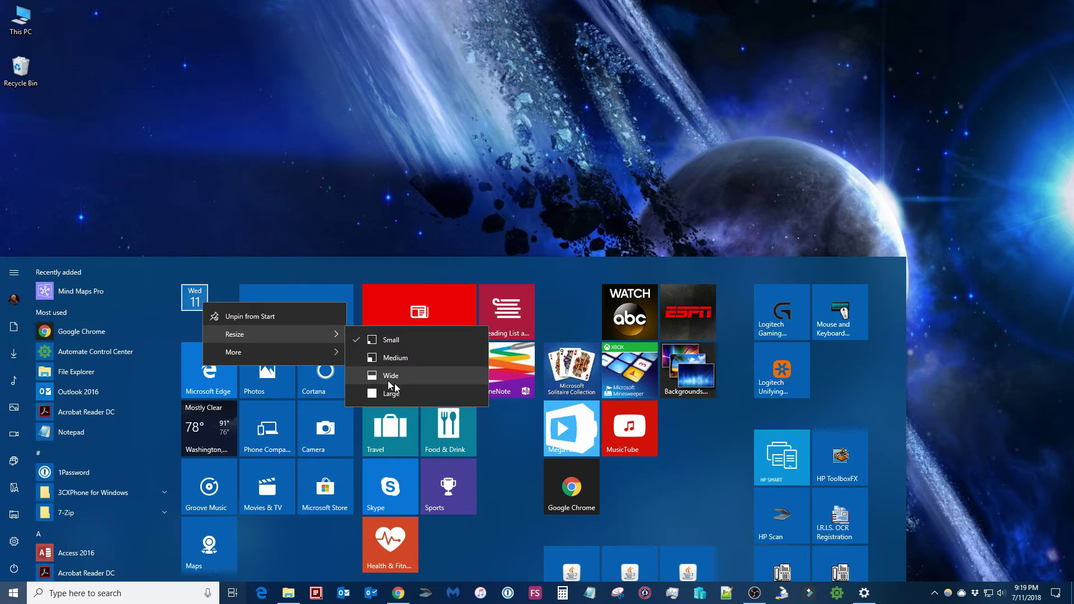
{"action": "left_click", "coordinate": [428, 360]}
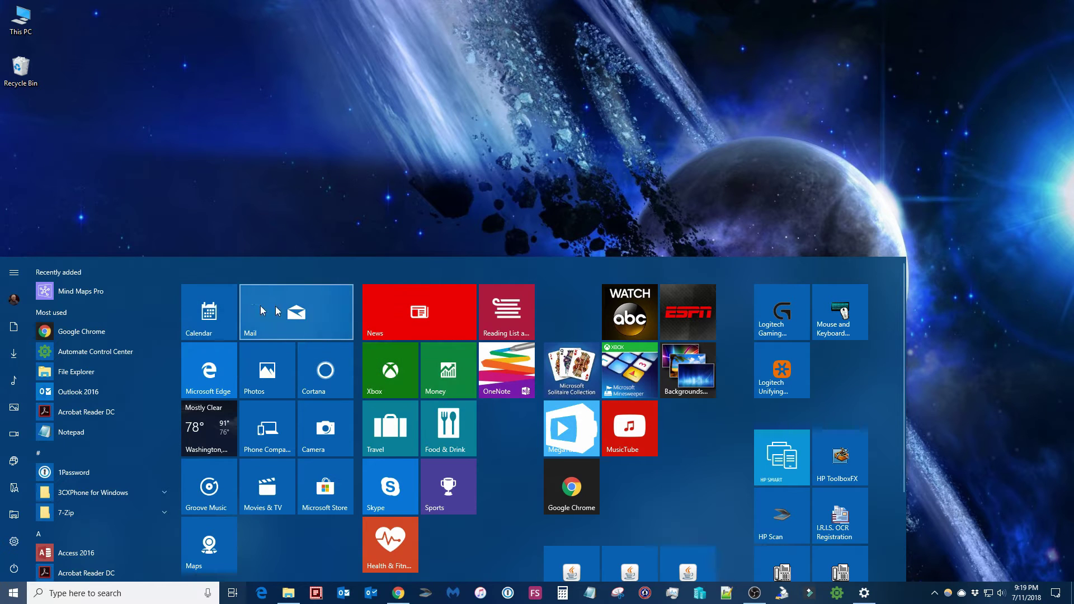
Step: Resize the News tile to Large
{"action": "right_click", "coordinate": [420, 316]}
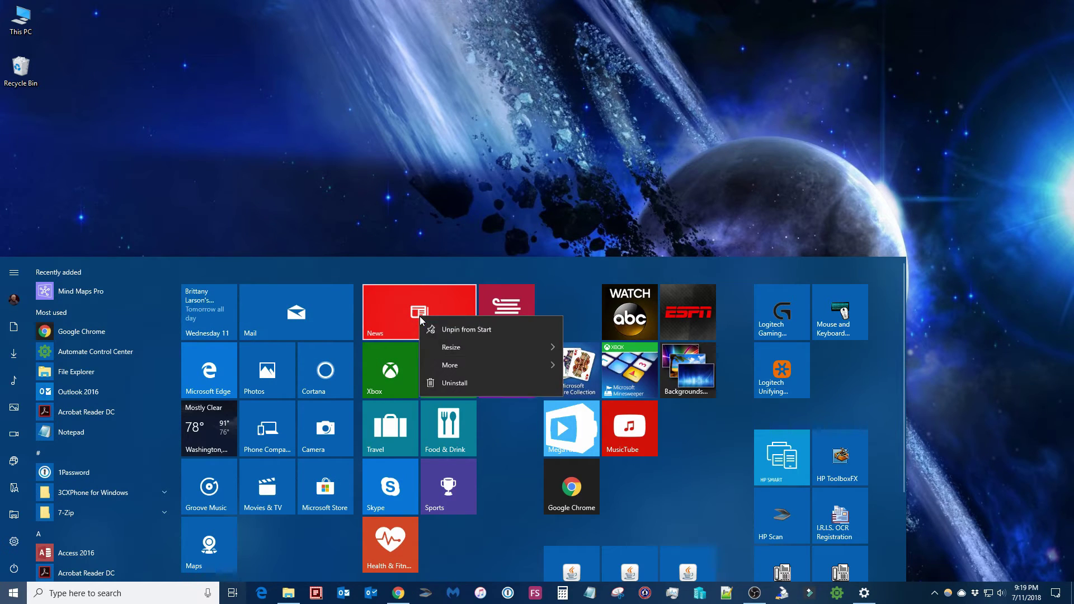
{"action": "mouse_move", "coordinate": [472, 349]}
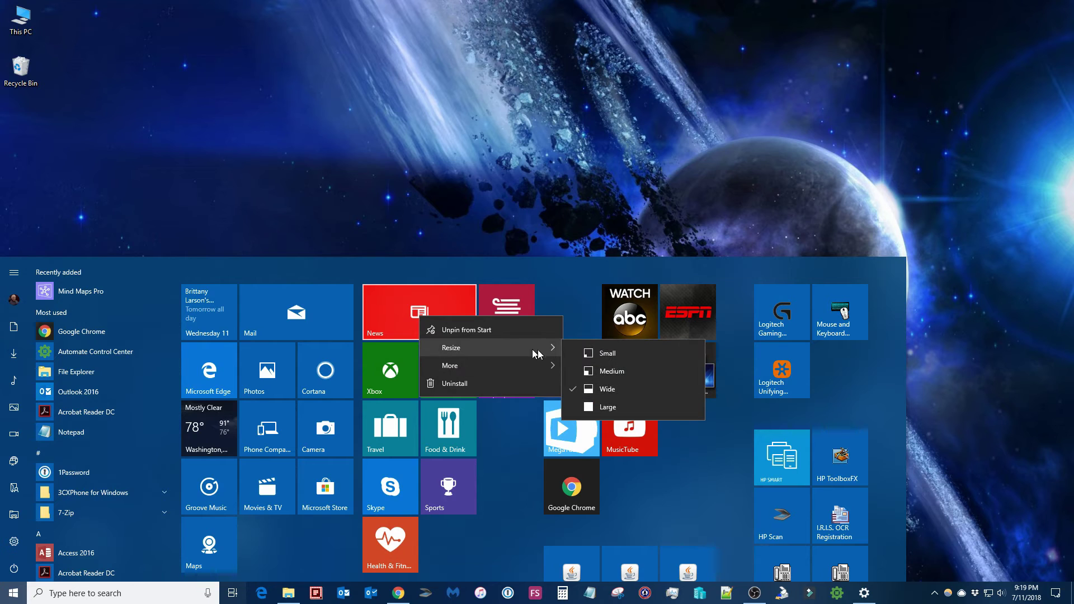
{"action": "left_click", "coordinate": [632, 402]}
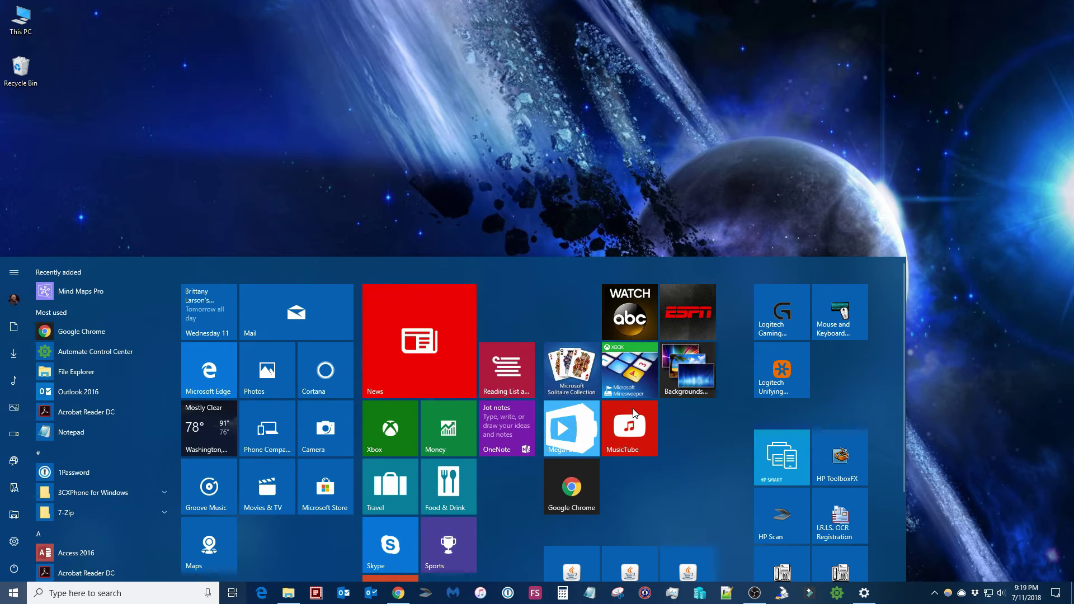
Step: Resize the News tile to Wide and keep it at the head of its group
{"action": "right_click", "coordinate": [426, 334]}
{"action": "mouse_move", "coordinate": [488, 381]}
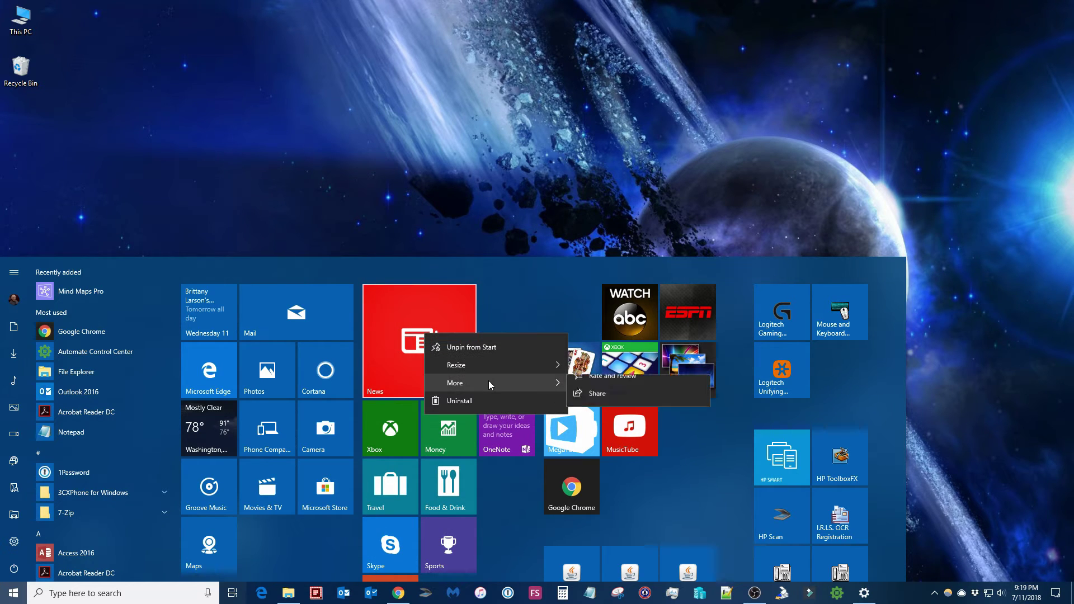
{"action": "mouse_move", "coordinate": [532, 370]}
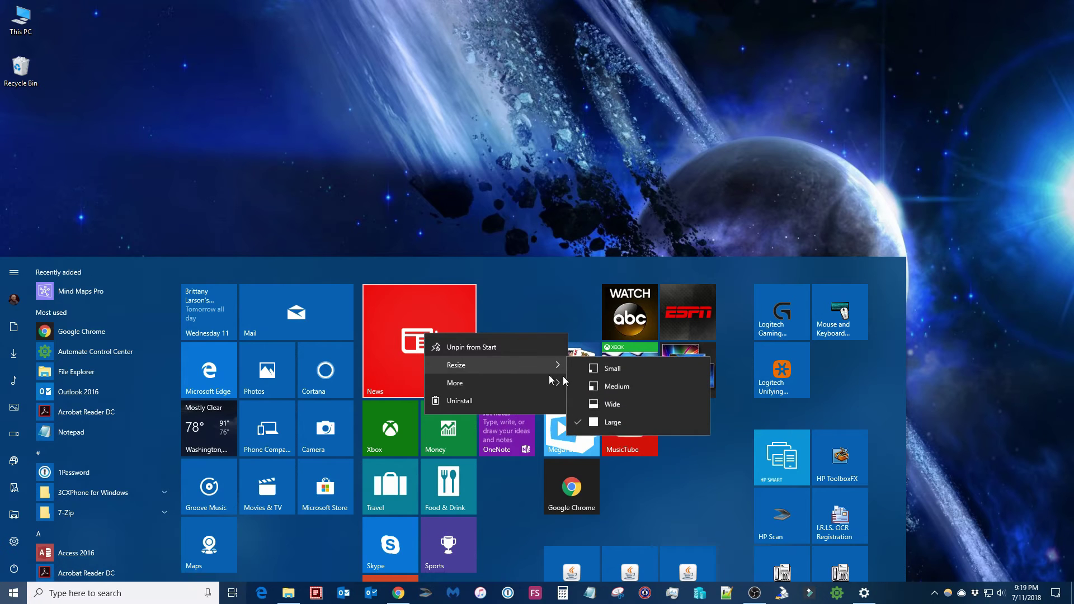
{"action": "left_click", "coordinate": [643, 402]}
{"action": "left_click_drag", "start_coordinate": [437, 318], "coordinate": [434, 378]}
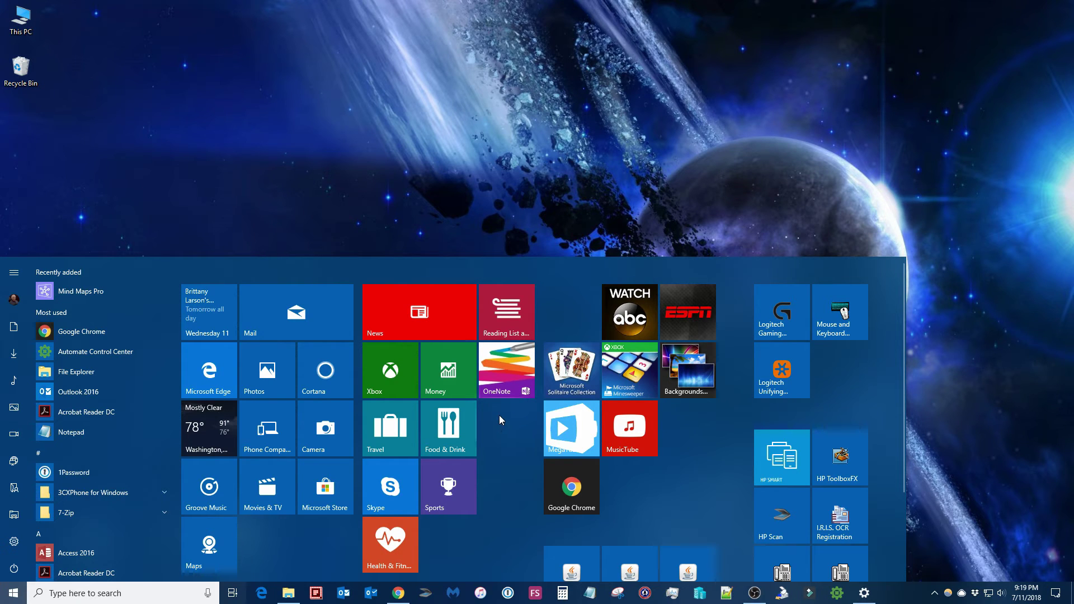
Step: Examine the additional options, such as Turn Live Tile off, for the OneNote and ESPN tiles without choosing any
{"action": "right_click", "coordinate": [507, 370]}
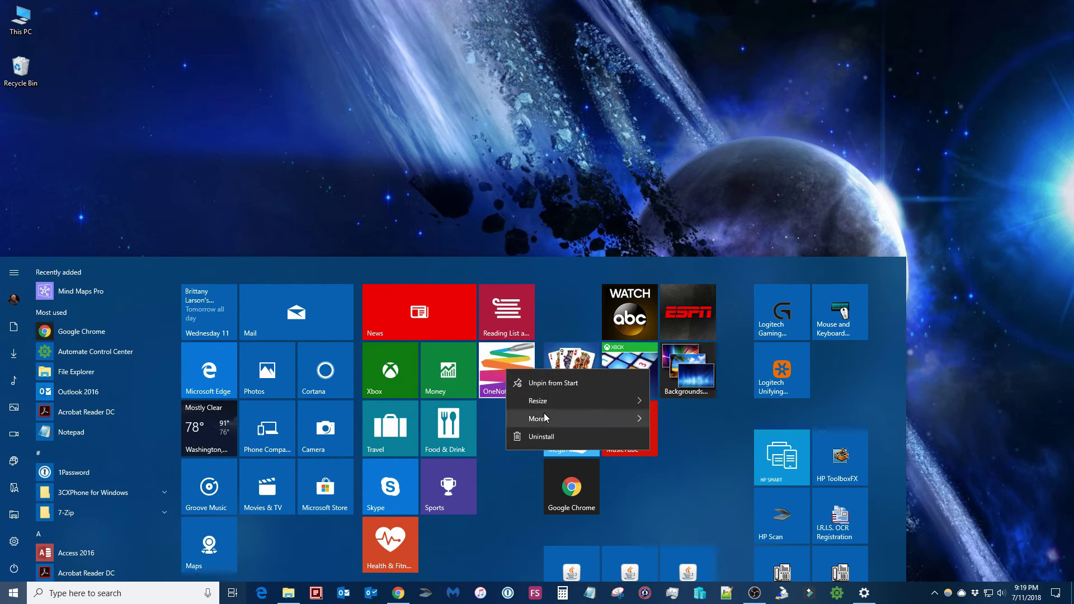
{"action": "mouse_move", "coordinate": [546, 418]}
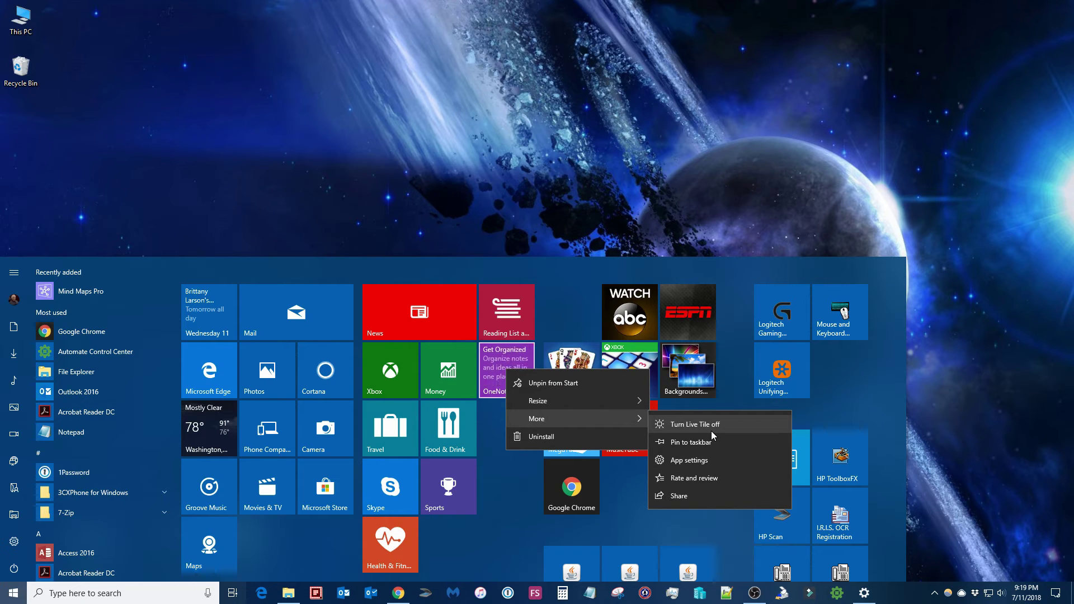
{"action": "right_click", "coordinate": [691, 310]}
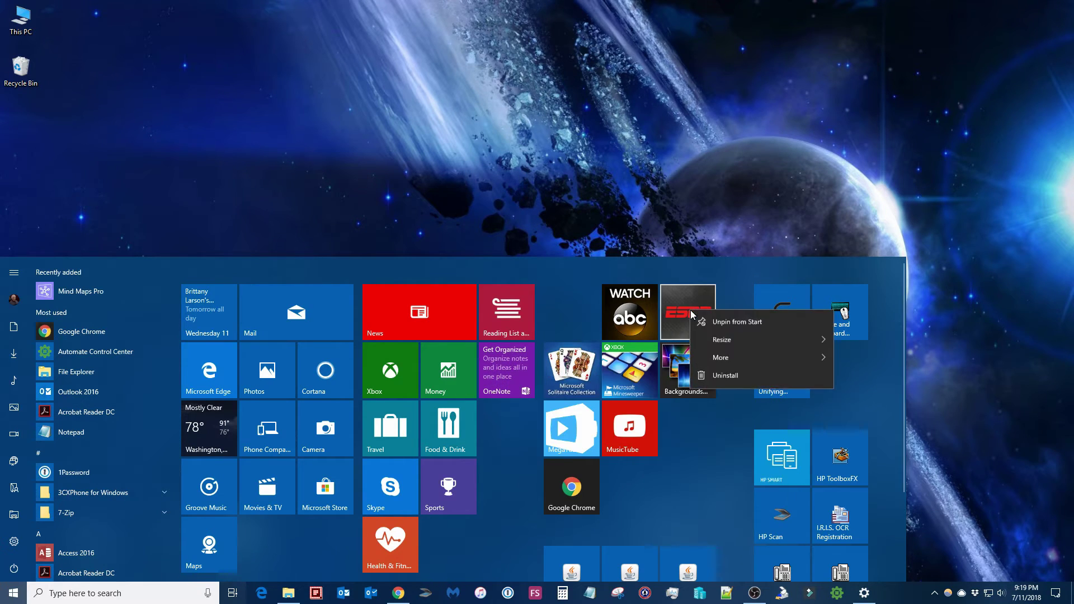
{"action": "mouse_move", "coordinate": [748, 358]}
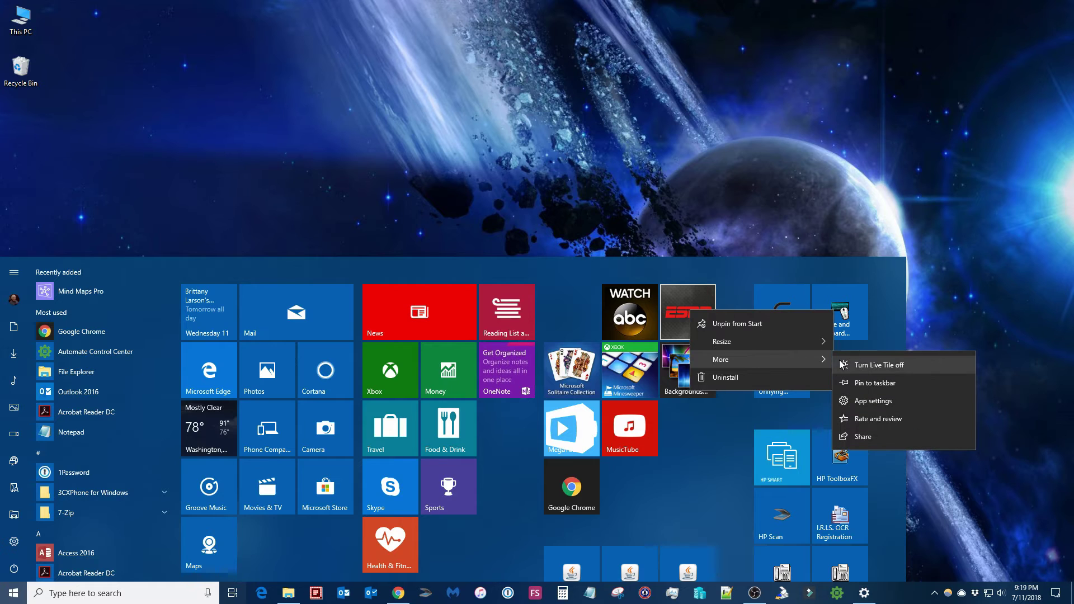
{"action": "left_click", "coordinate": [514, 482]}
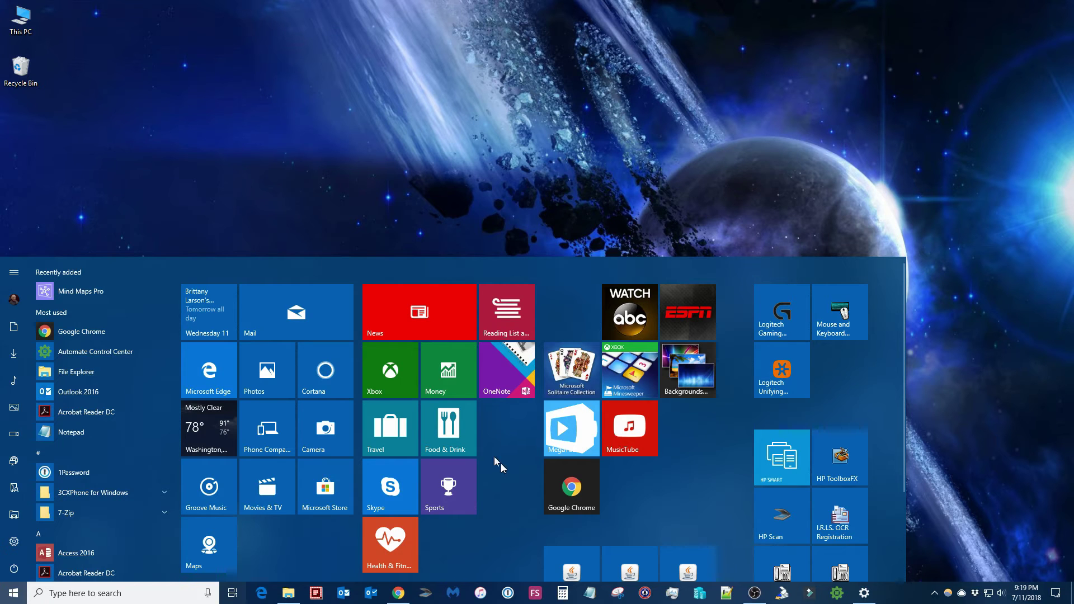
Step: Review the OneNote tile's additional options once more and dismiss them without choosing any
{"action": "right_click", "coordinate": [514, 358]}
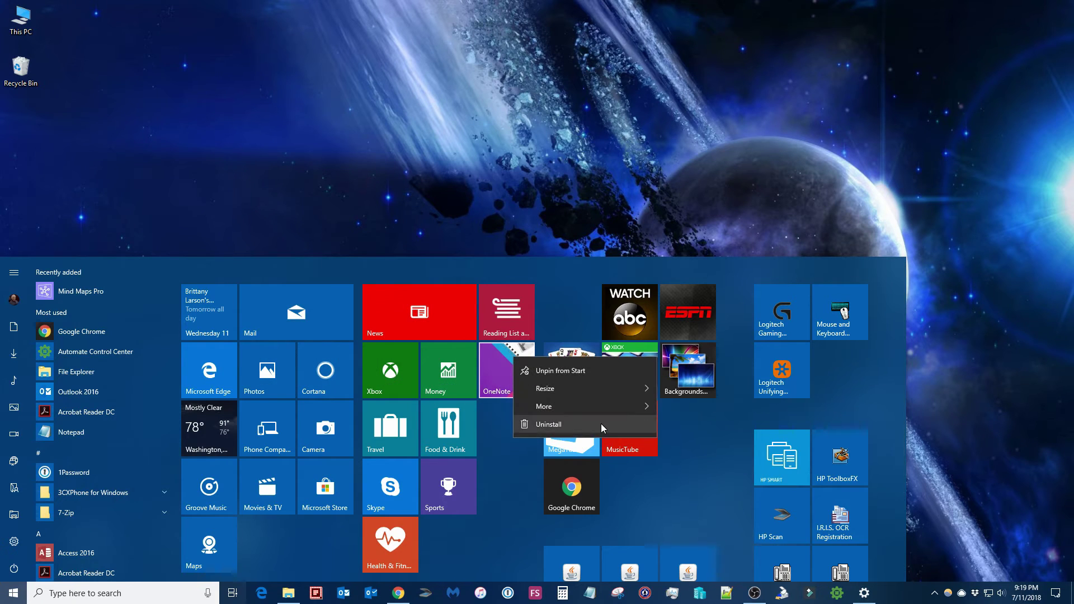
{"action": "mouse_move", "coordinate": [606, 404]}
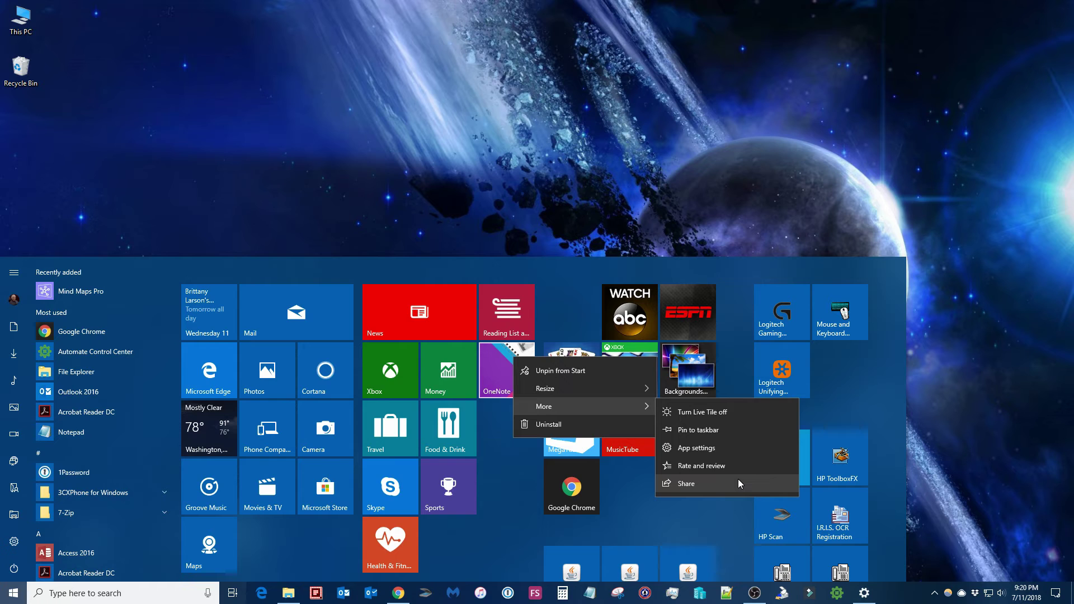
{"action": "left_click", "coordinate": [520, 508]}
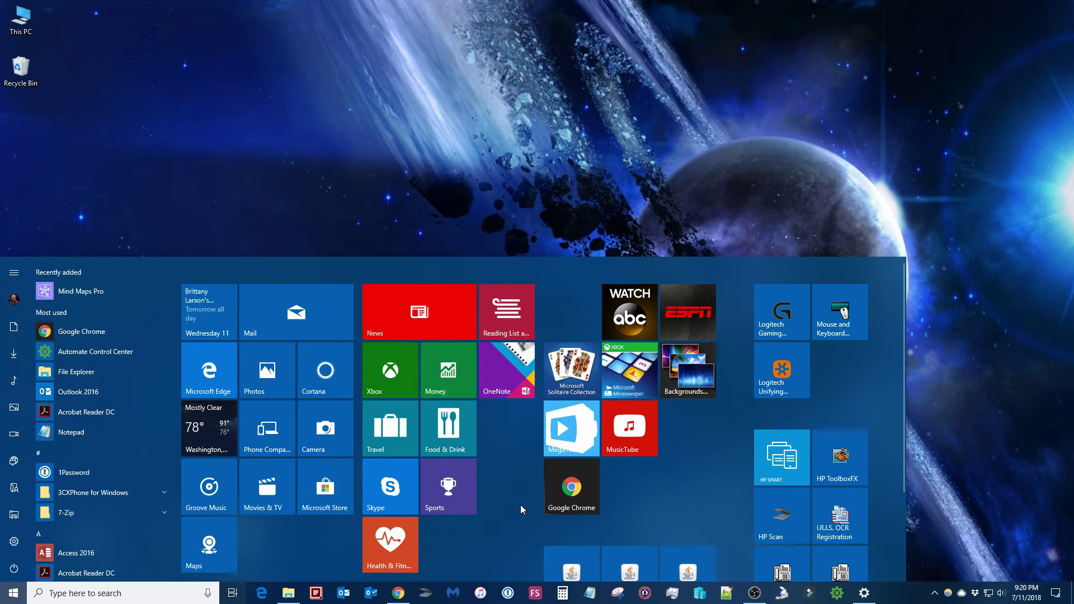
Step: Narrow the Start menu to the width of a single column of tile groups
{"action": "scroll", "coordinate": [520, 504], "scroll_direction": "down", "scroll_amount": 2}
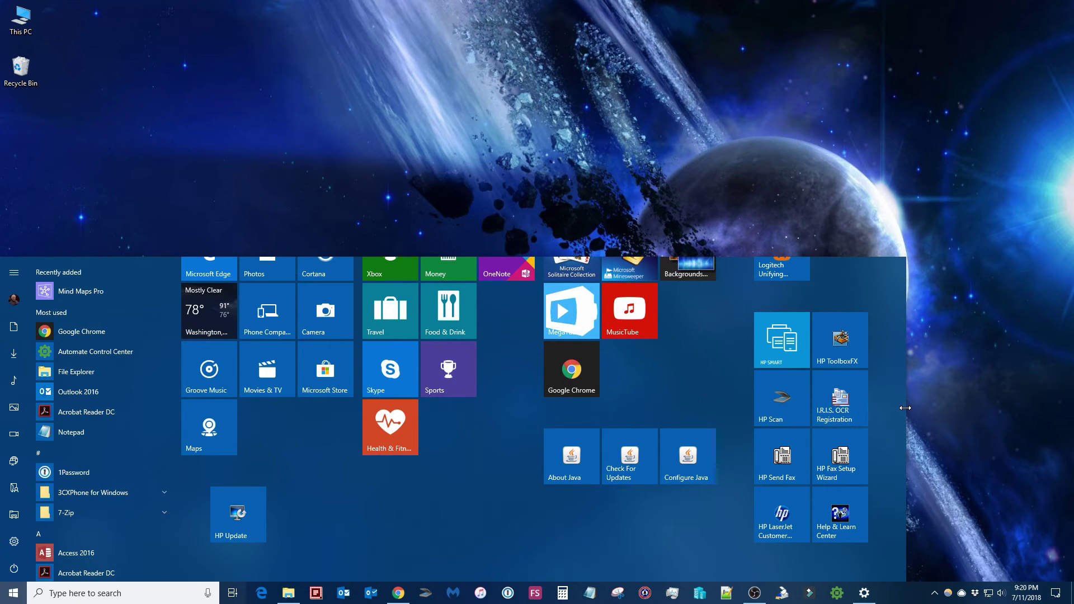
{"action": "left_click_drag", "start_coordinate": [902, 416], "coordinate": [419, 399]}
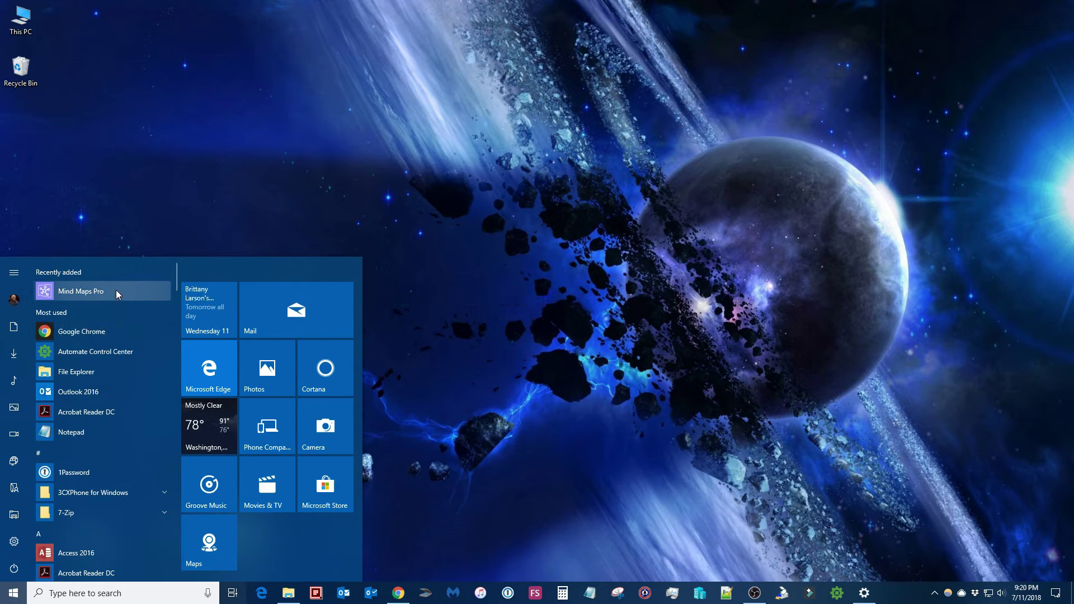
Step: Examine the options and recent items offered for Google Chrome and Notepad in the Most used list
{"action": "scroll", "coordinate": [116, 290], "scroll_direction": "down", "scroll_amount": 20}
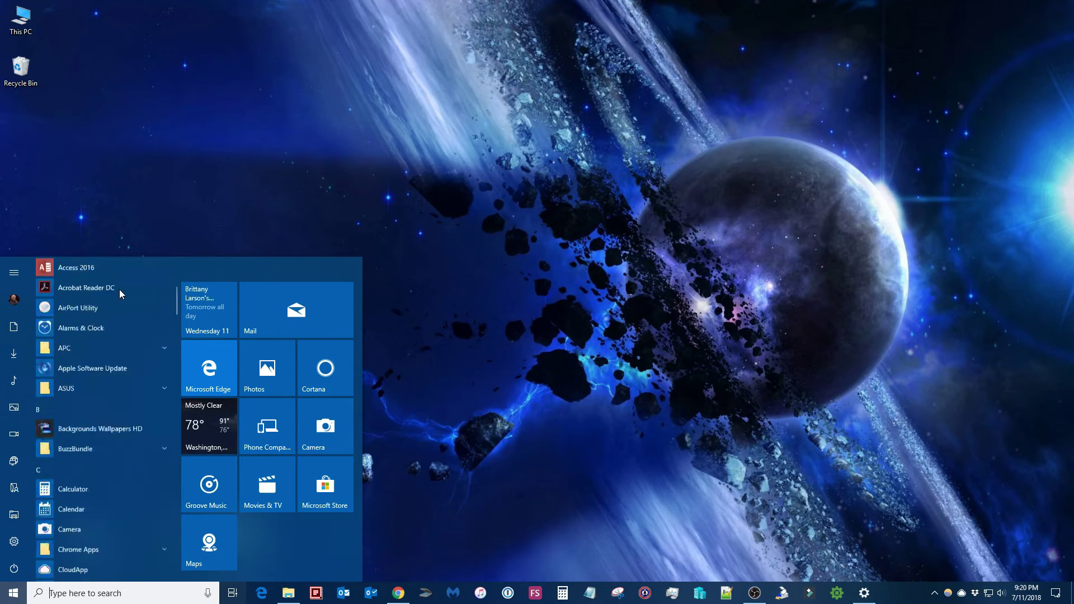
{"action": "scroll", "coordinate": [131, 302], "scroll_direction": "up", "scroll_amount": 20}
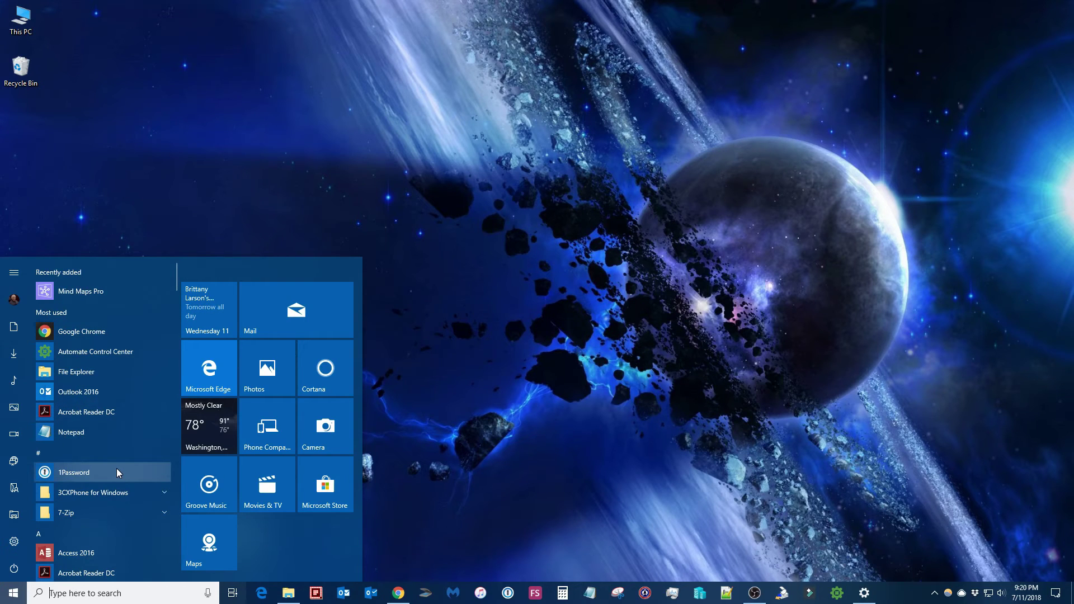
{"action": "scroll", "coordinate": [117, 469], "scroll_direction": "down", "scroll_amount": 4}
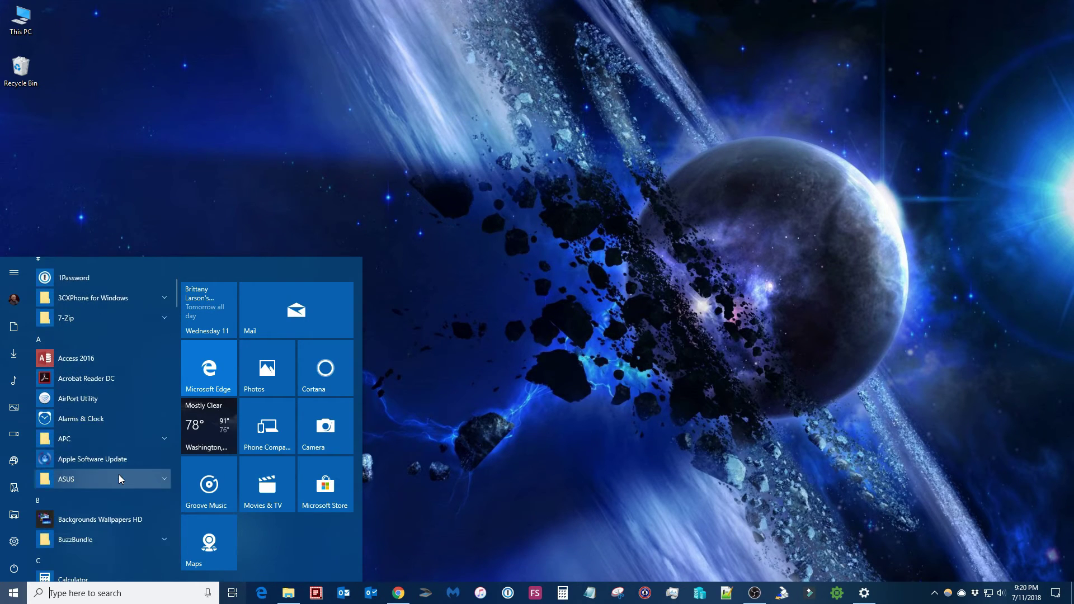
{"action": "scroll", "coordinate": [119, 474], "scroll_direction": "up", "scroll_amount": 4}
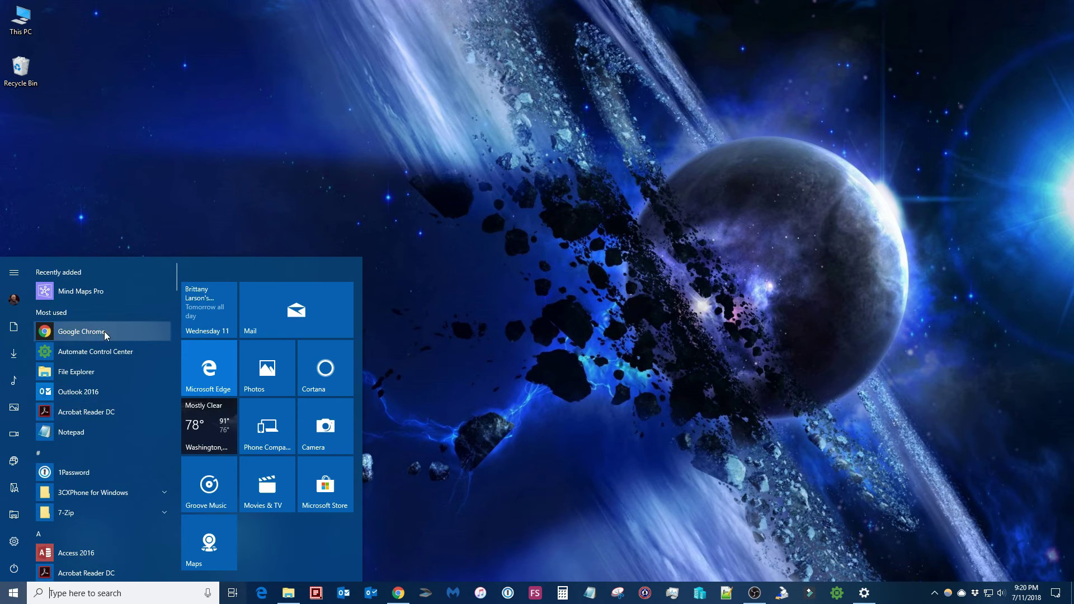
{"action": "right_click", "coordinate": [112, 337]}
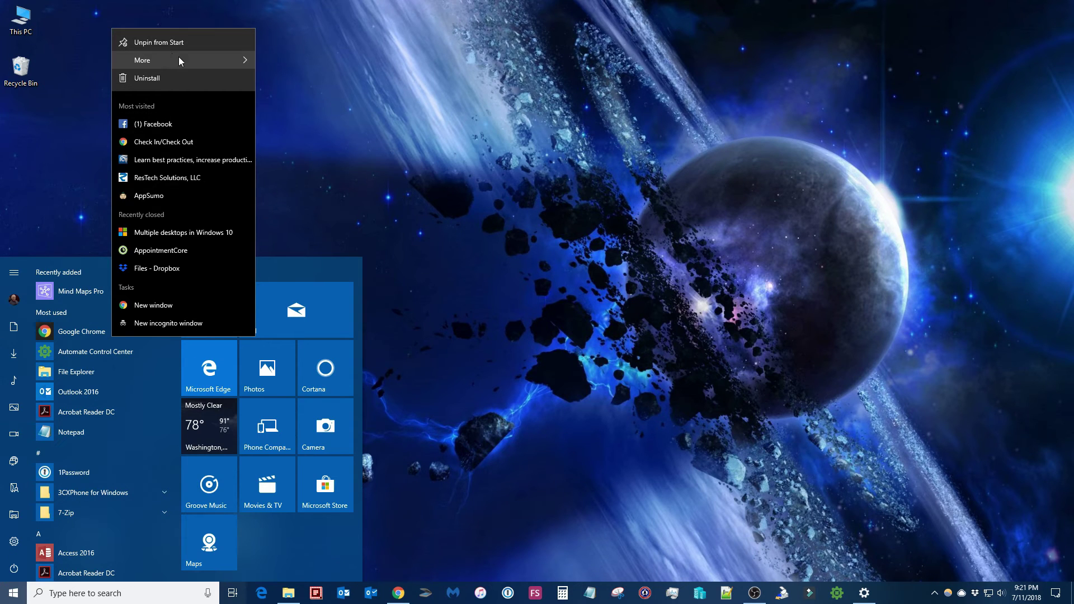
{"action": "mouse_move", "coordinate": [179, 57]}
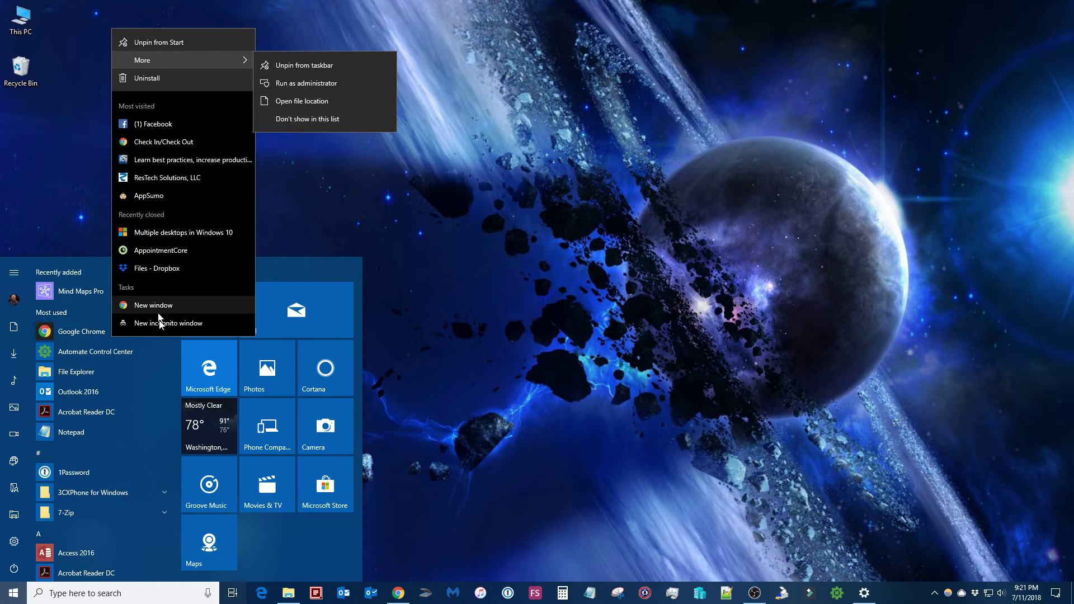
{"action": "right_click", "coordinate": [72, 437]}
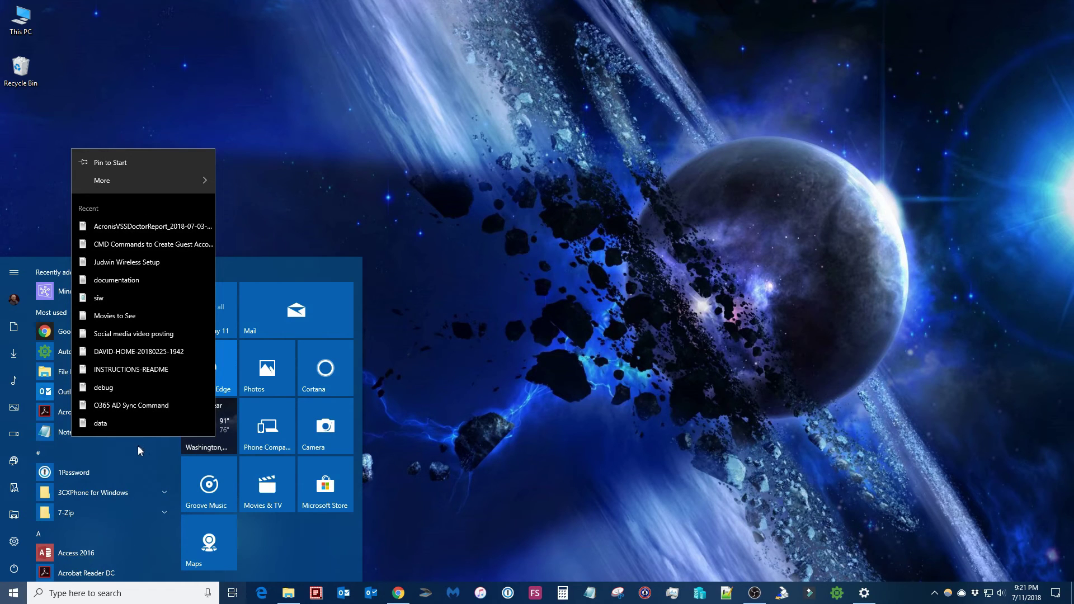
{"action": "left_click", "coordinate": [115, 458]}
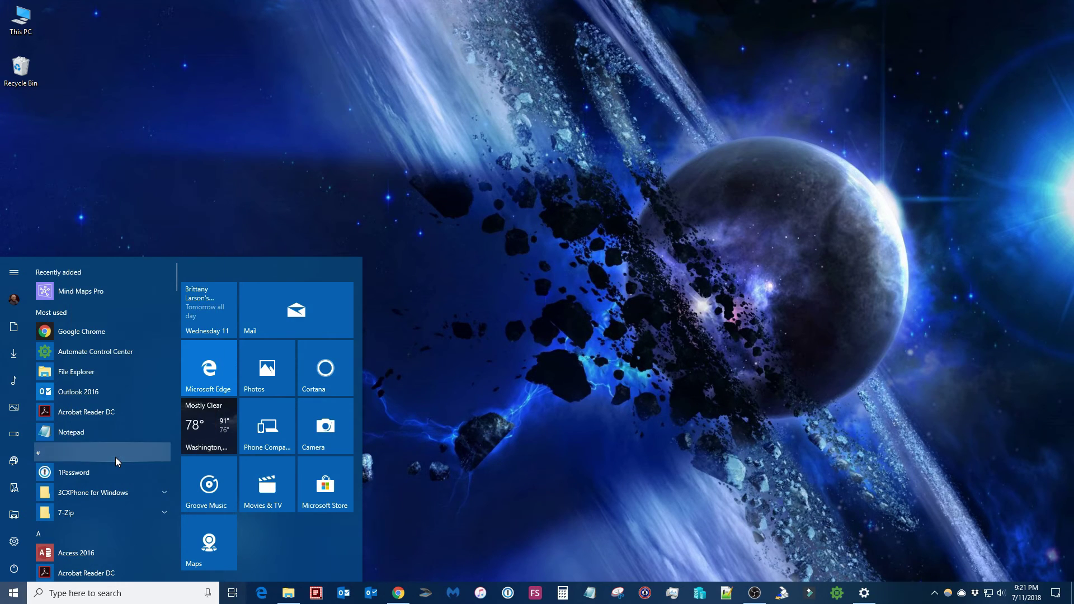
Step: Examine the basic and additional options for 1Password in the app list without choosing any
{"action": "right_click", "coordinate": [95, 479]}
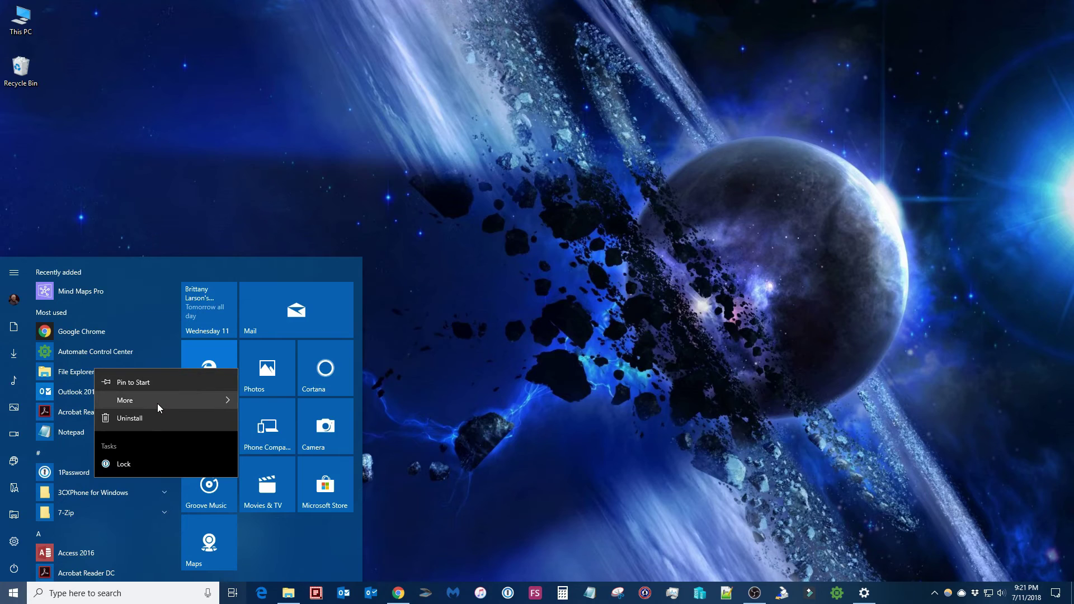
{"action": "mouse_move", "coordinate": [157, 404]}
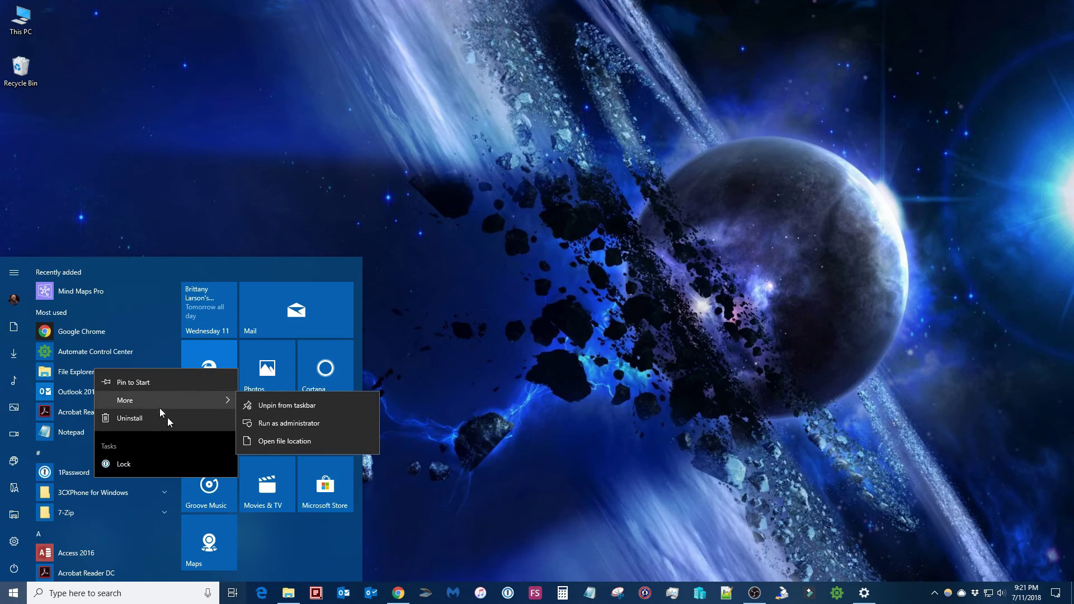
{"action": "left_click", "coordinate": [254, 548]}
Step: Expand the BuzzBundle folder in the app list and view the options for the BuzzBundle app
{"action": "scroll", "coordinate": [73, 494], "scroll_direction": "down", "scroll_amount": 3}
{"action": "scroll", "coordinate": [71, 493], "scroll_direction": "up", "scroll_amount": 2}
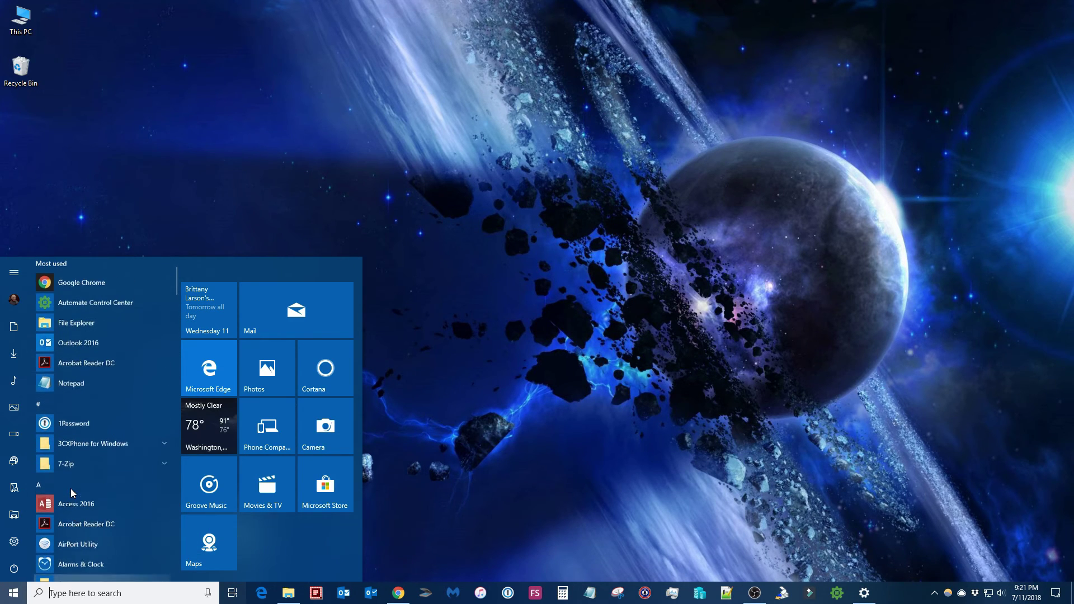
{"action": "scroll", "coordinate": [70, 489], "scroll_direction": "down", "scroll_amount": 4}
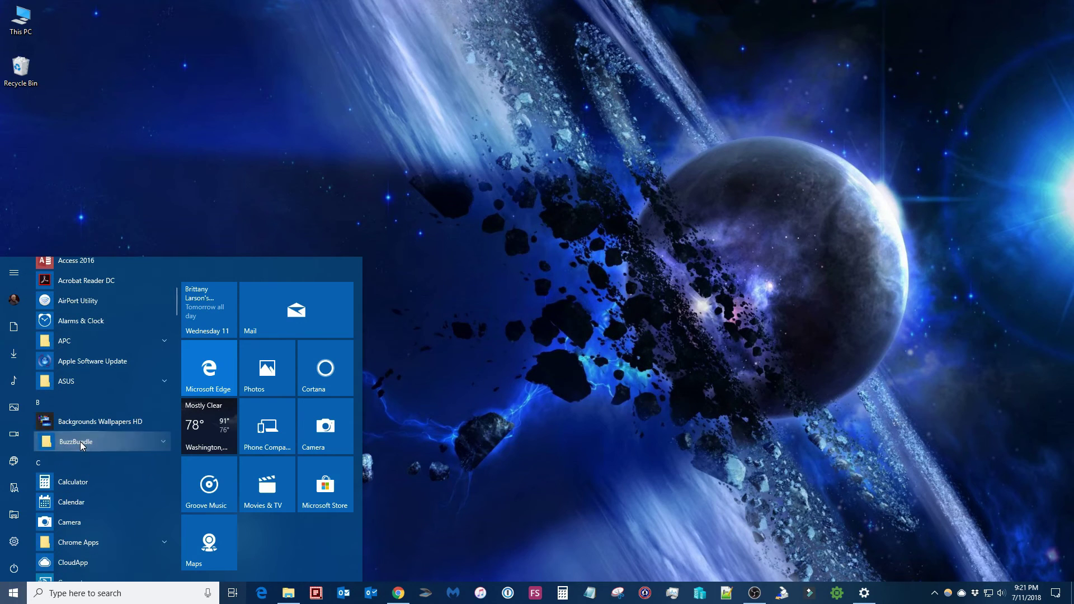
{"action": "left_click", "coordinate": [80, 442]}
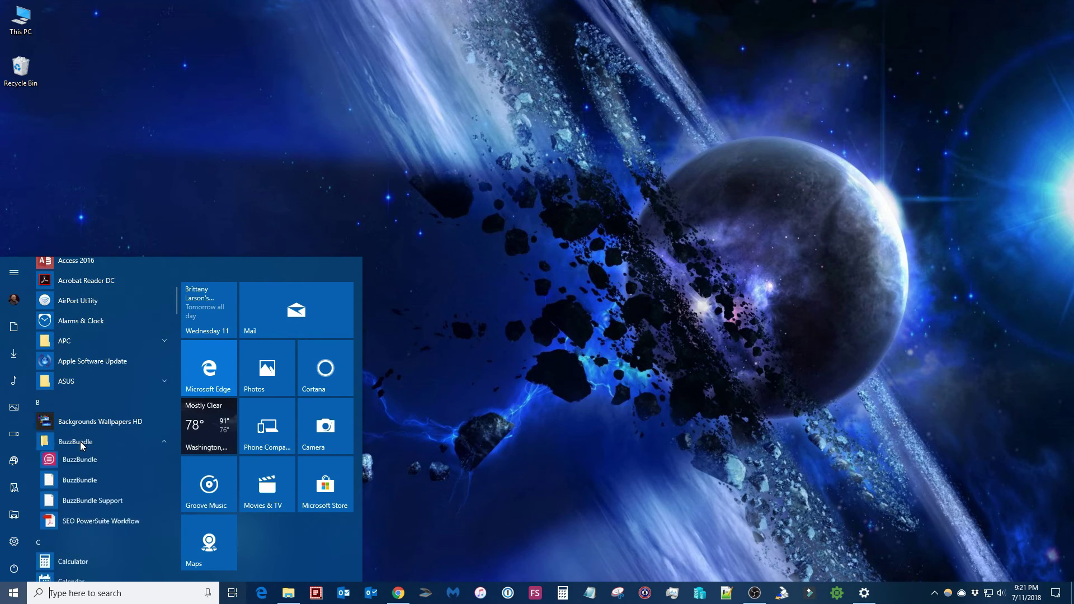
{"action": "right_click", "coordinate": [100, 466]}
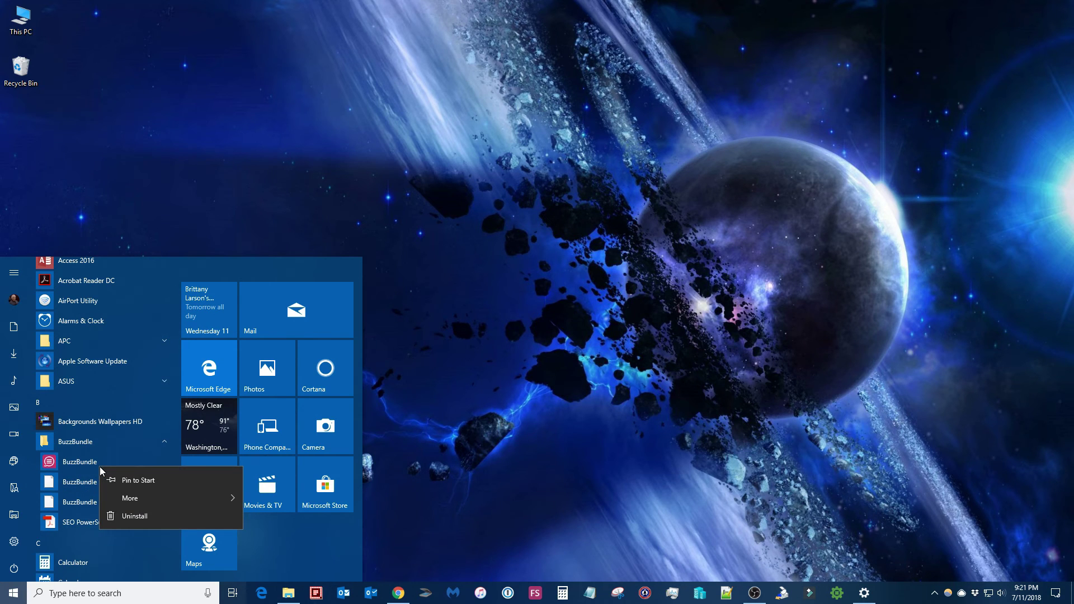
Step: Open the file location of the SEO PowerSuite Workflow shortcut and close the folder window
{"action": "right_click", "coordinate": [76, 528]}
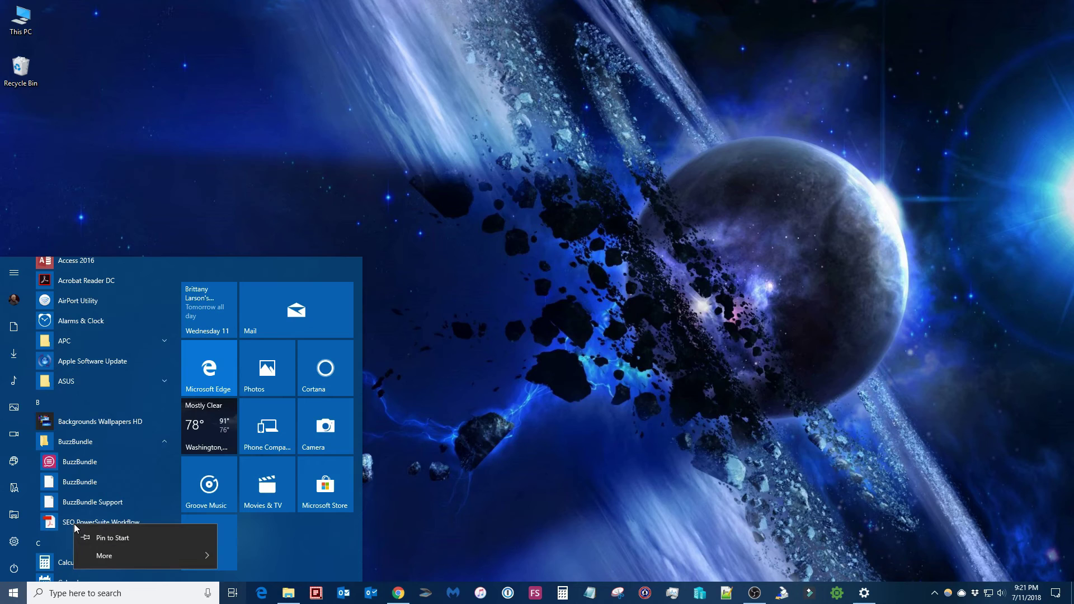
{"action": "mouse_move", "coordinate": [108, 564]}
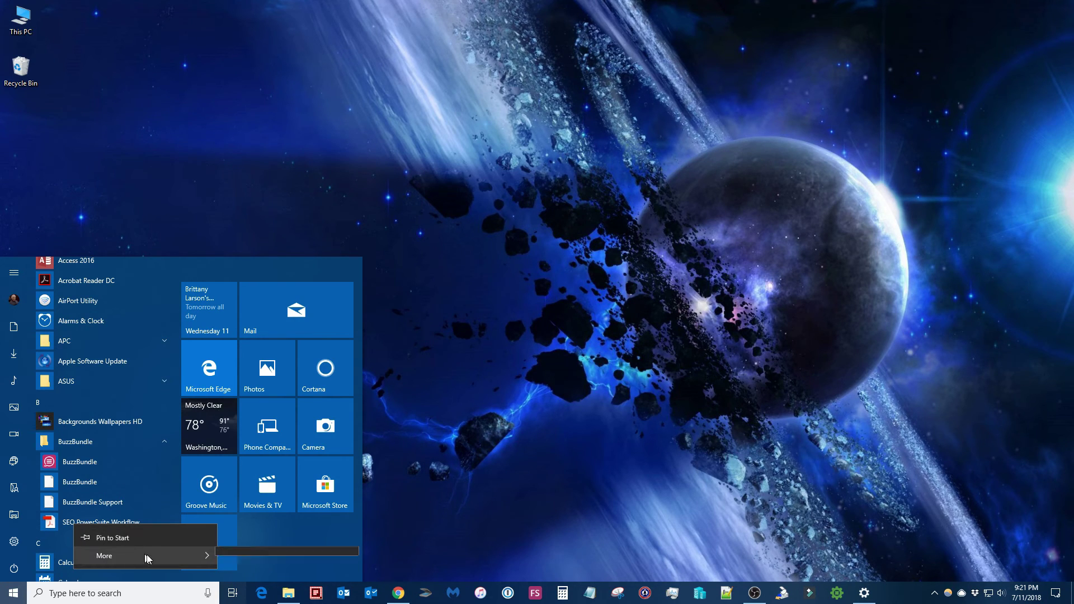
{"action": "left_click", "coordinate": [266, 566]}
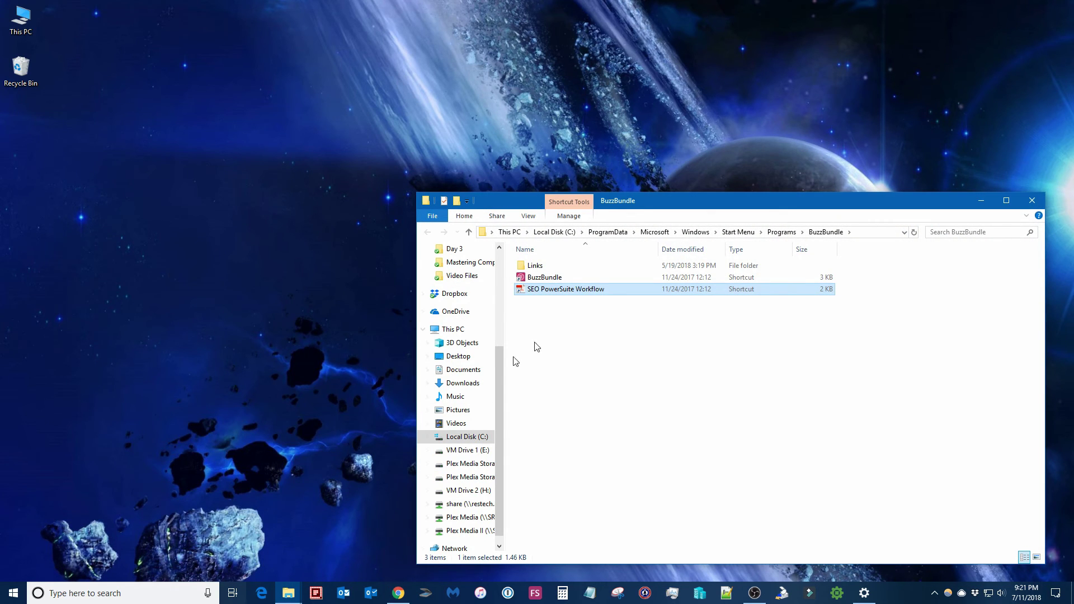
{"action": "left_click", "coordinate": [1032, 200]}
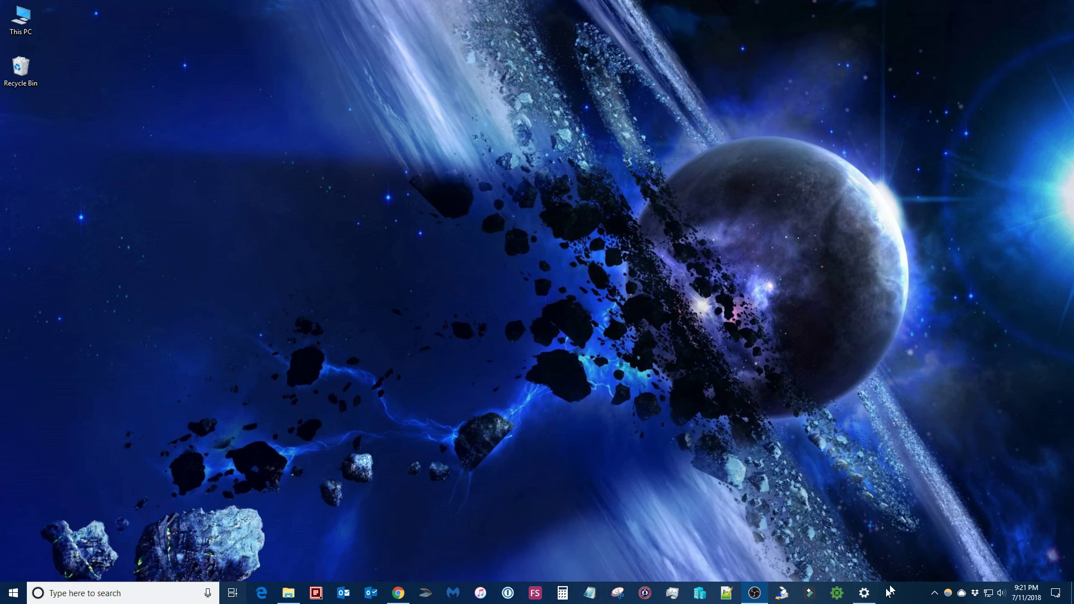
Step: Turn on Use Start full screen in the Start personalization settings and minimize the Settings window
{"action": "left_click", "coordinate": [869, 594]}
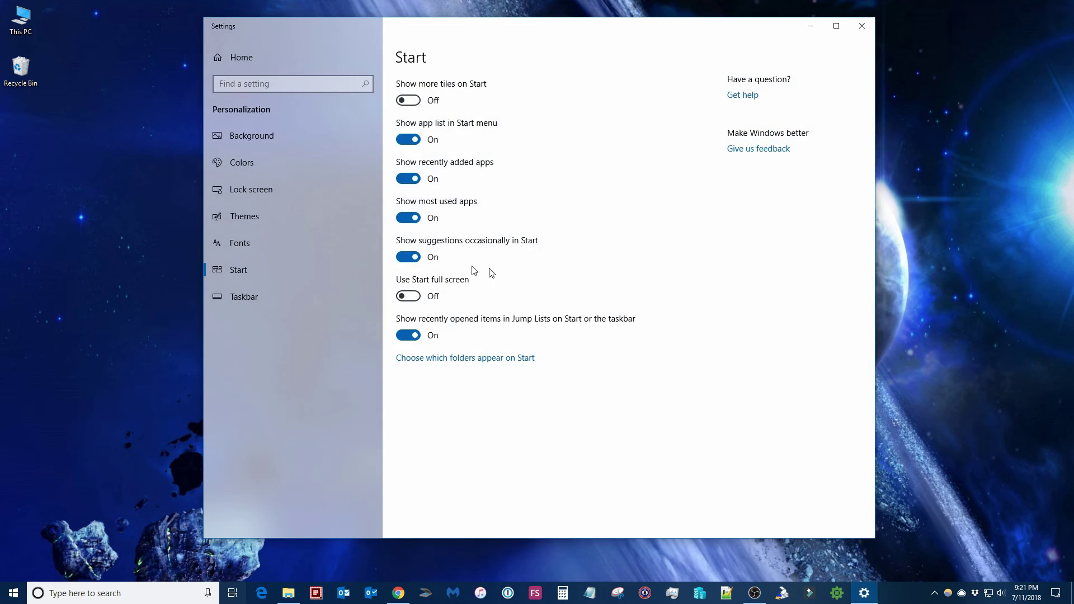
{"action": "left_click", "coordinate": [409, 296]}
{"action": "left_click", "coordinate": [810, 27]}
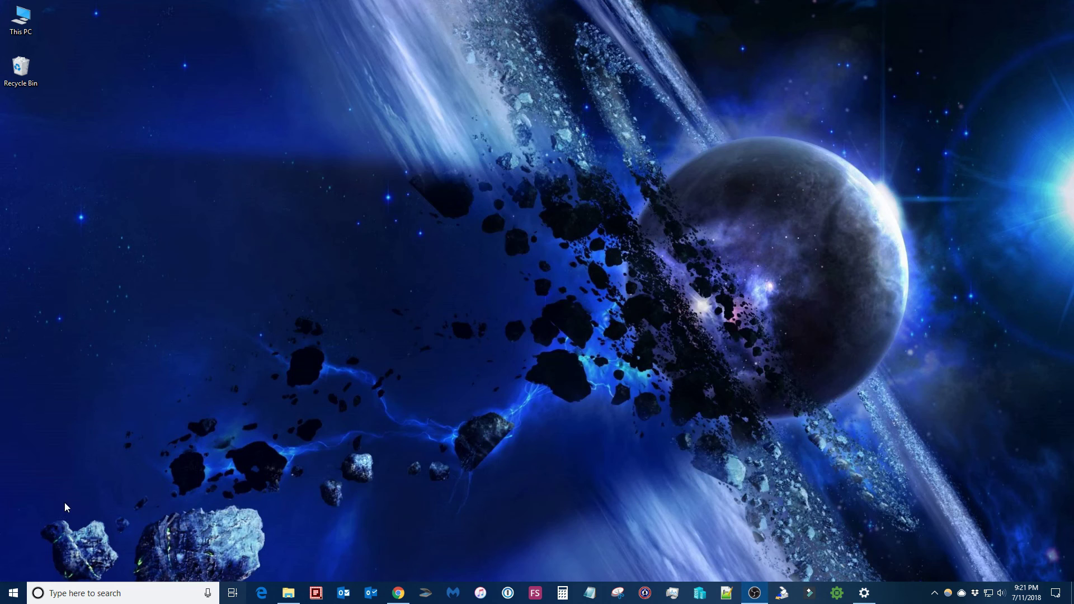
Step: Look through the pinned tiles and All apps list of the full-screen Start menu and close it
{"action": "left_click", "coordinate": [8, 595]}
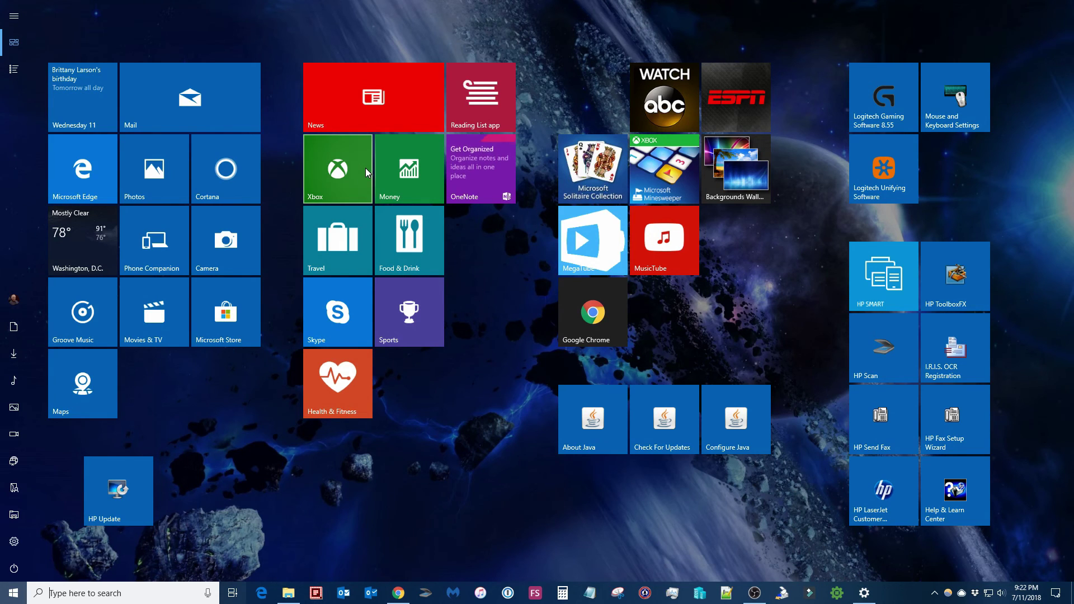
{"action": "mouse_move", "coordinate": [109, 51]}
{"action": "left_click", "coordinate": [14, 16]}
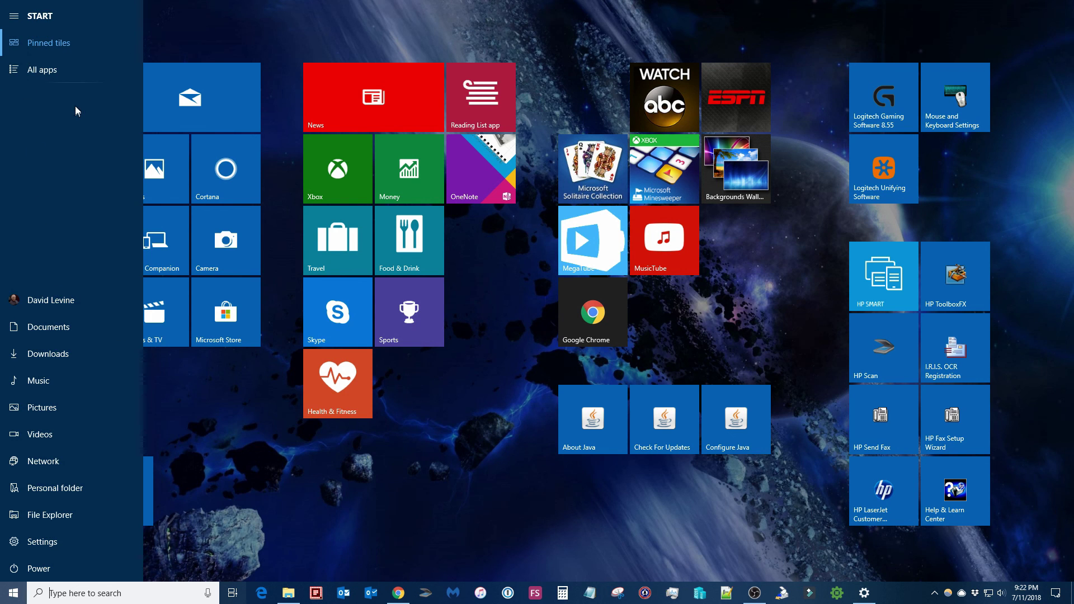
{"action": "left_click", "coordinate": [61, 69]}
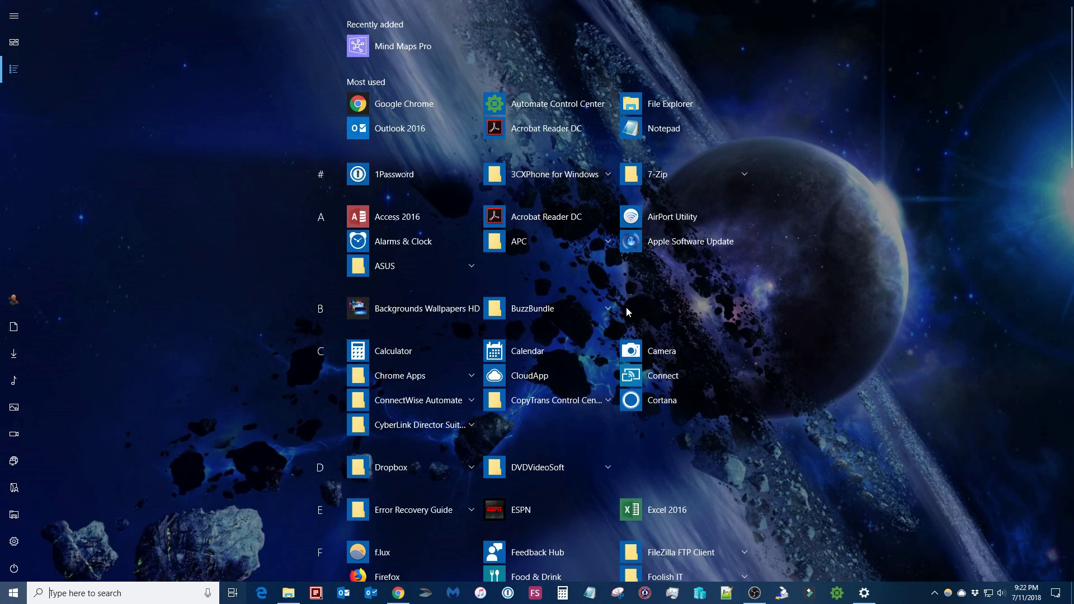
{"action": "scroll", "coordinate": [629, 312], "scroll_direction": "down", "scroll_amount": 20}
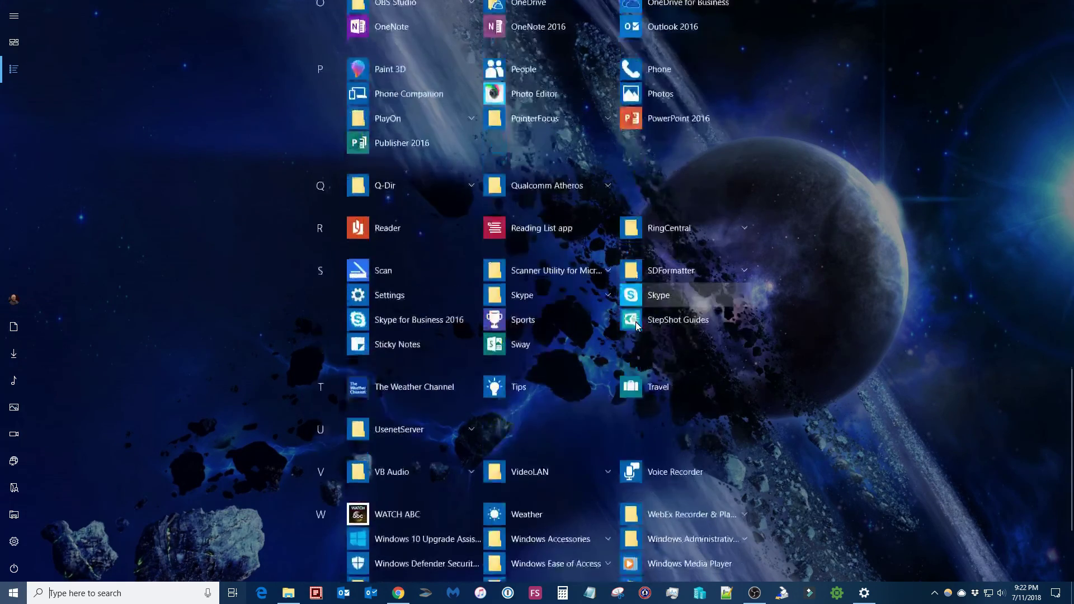
{"action": "scroll", "coordinate": [636, 326], "scroll_direction": "up", "scroll_amount": 20}
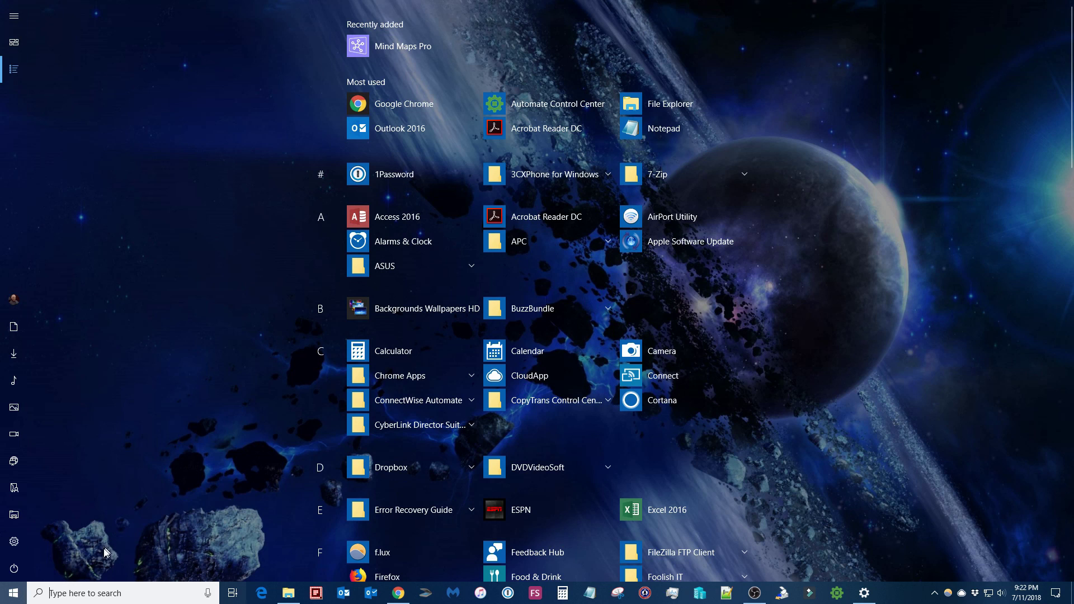
{"action": "left_click", "coordinate": [9, 599]}
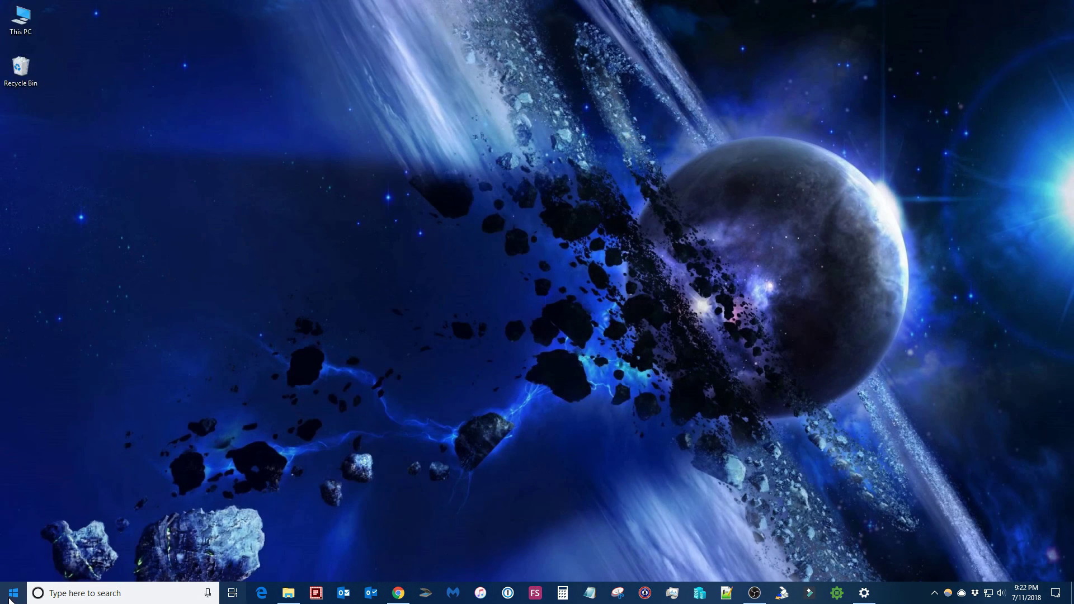